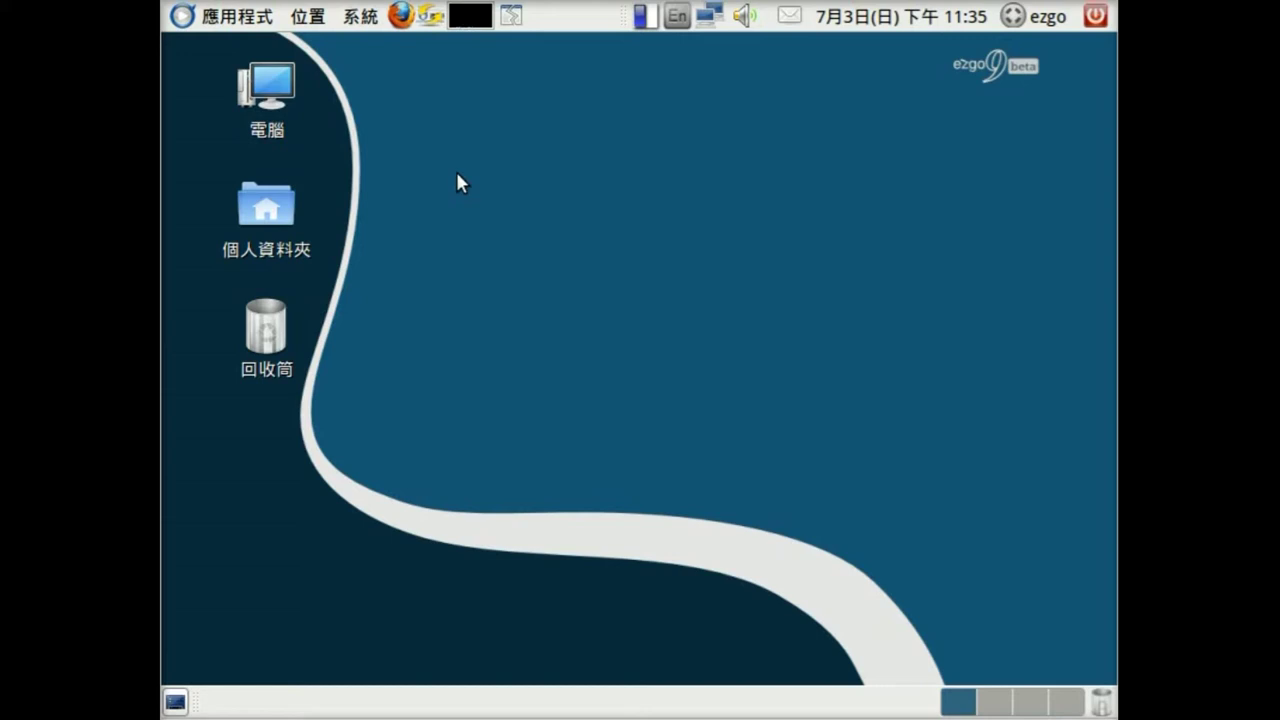
- Launch Users and Groups from System > Administration and nudge its window upward
left_click(365, 24)
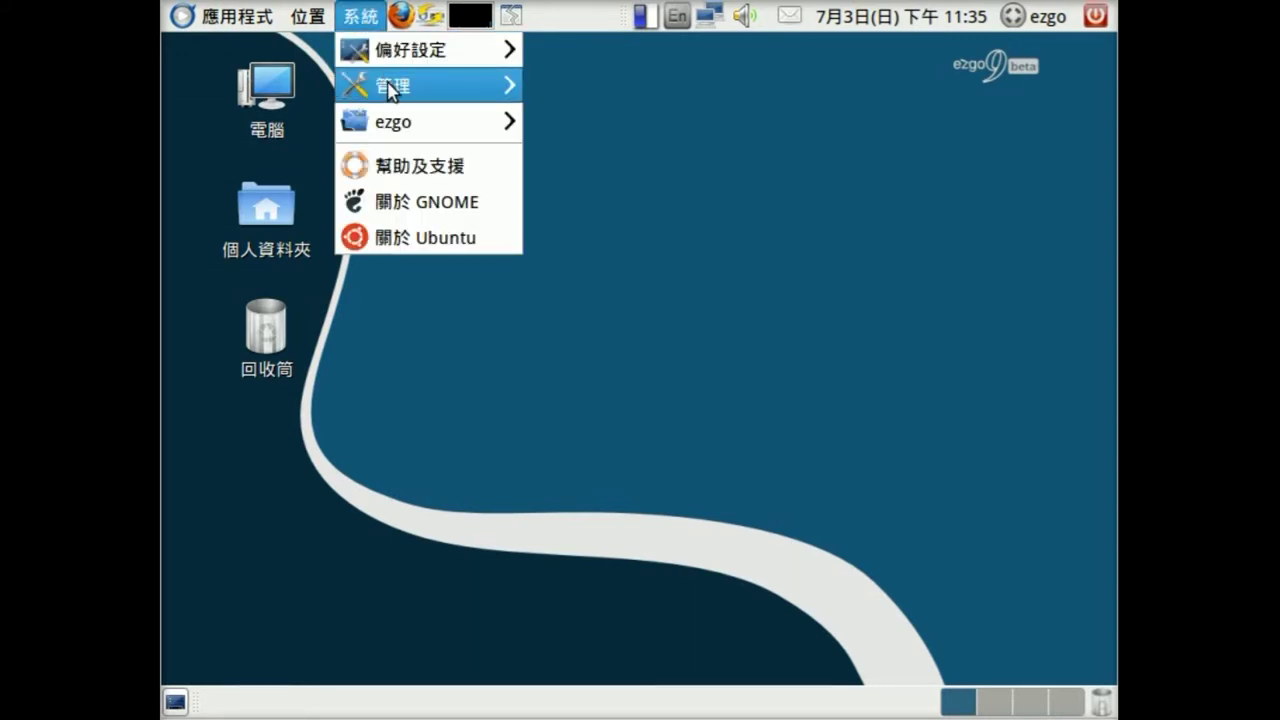
mouse_move(390, 86)
left_click(580, 88)
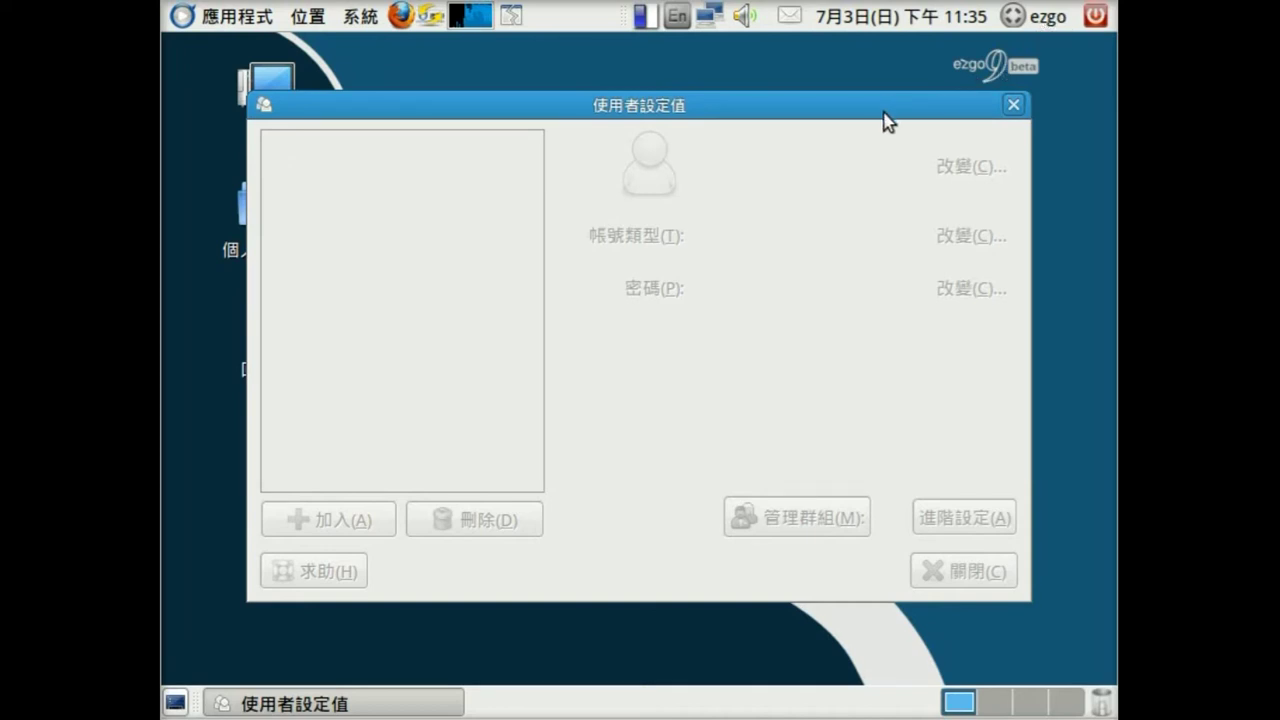
left_click_drag(849, 122, 841, 94)
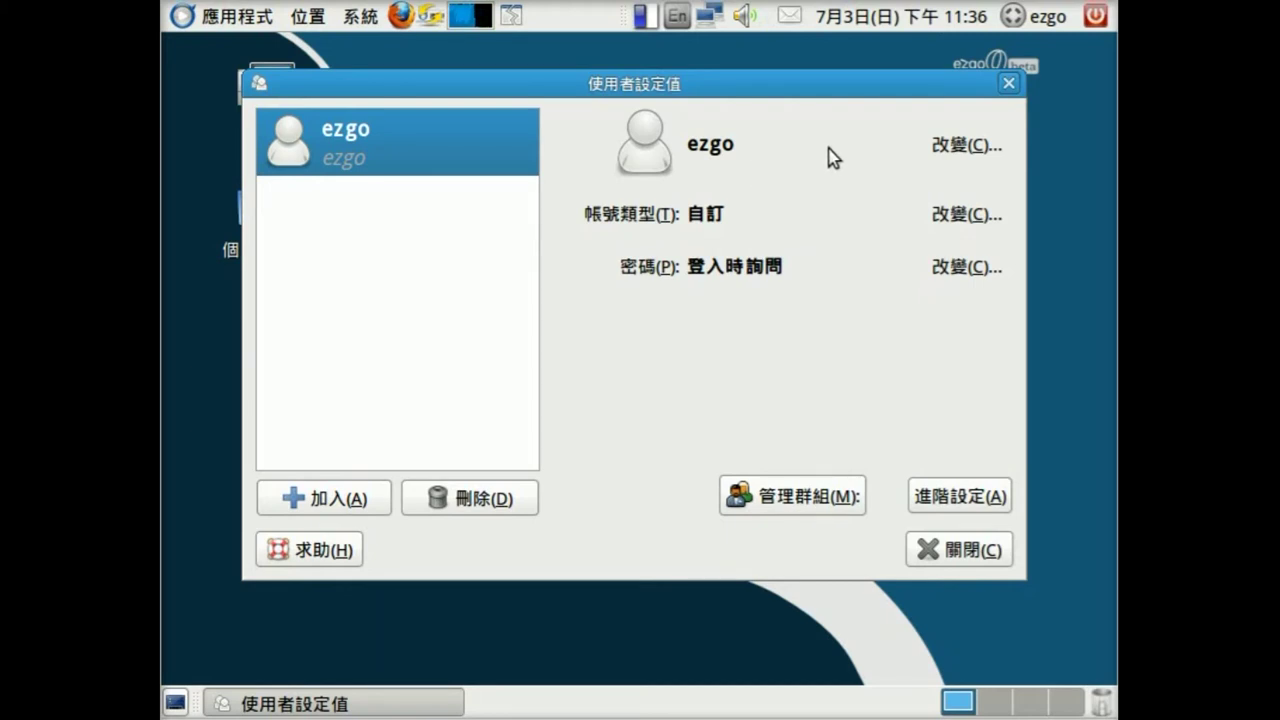
- Authenticate with the admin password and add a new user named 'student'
left_click(370, 499)
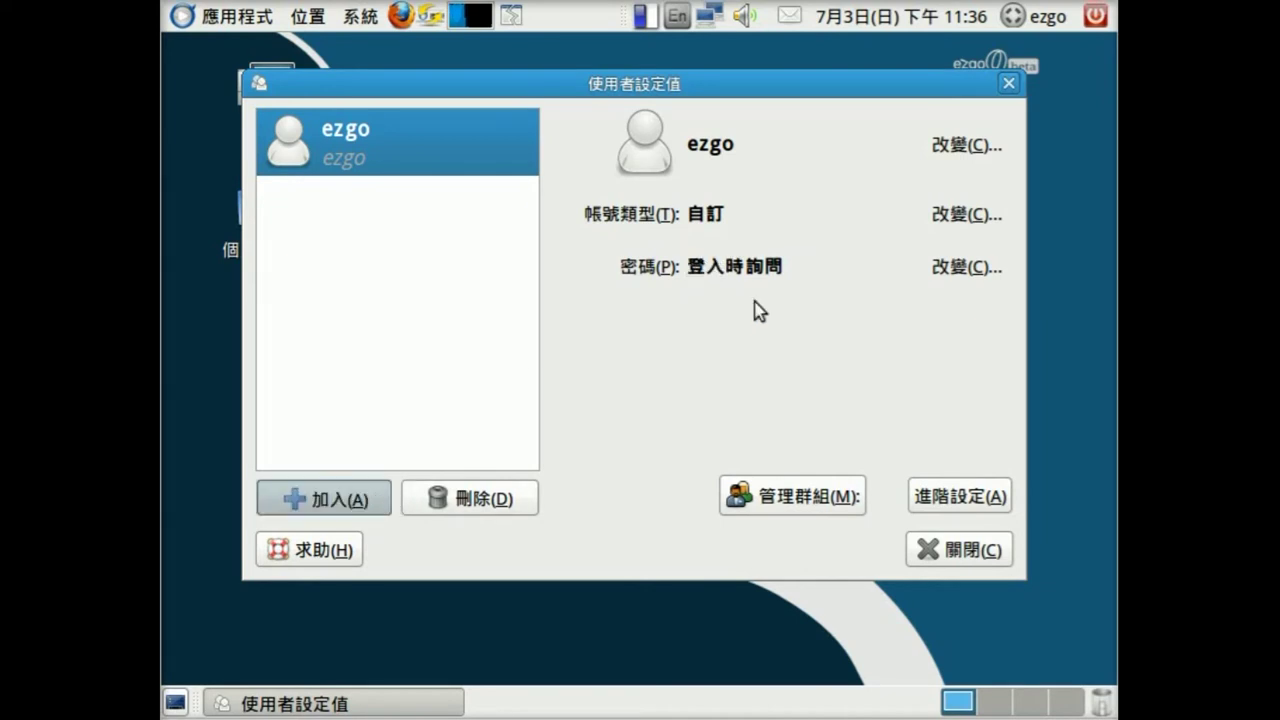
type("•••")
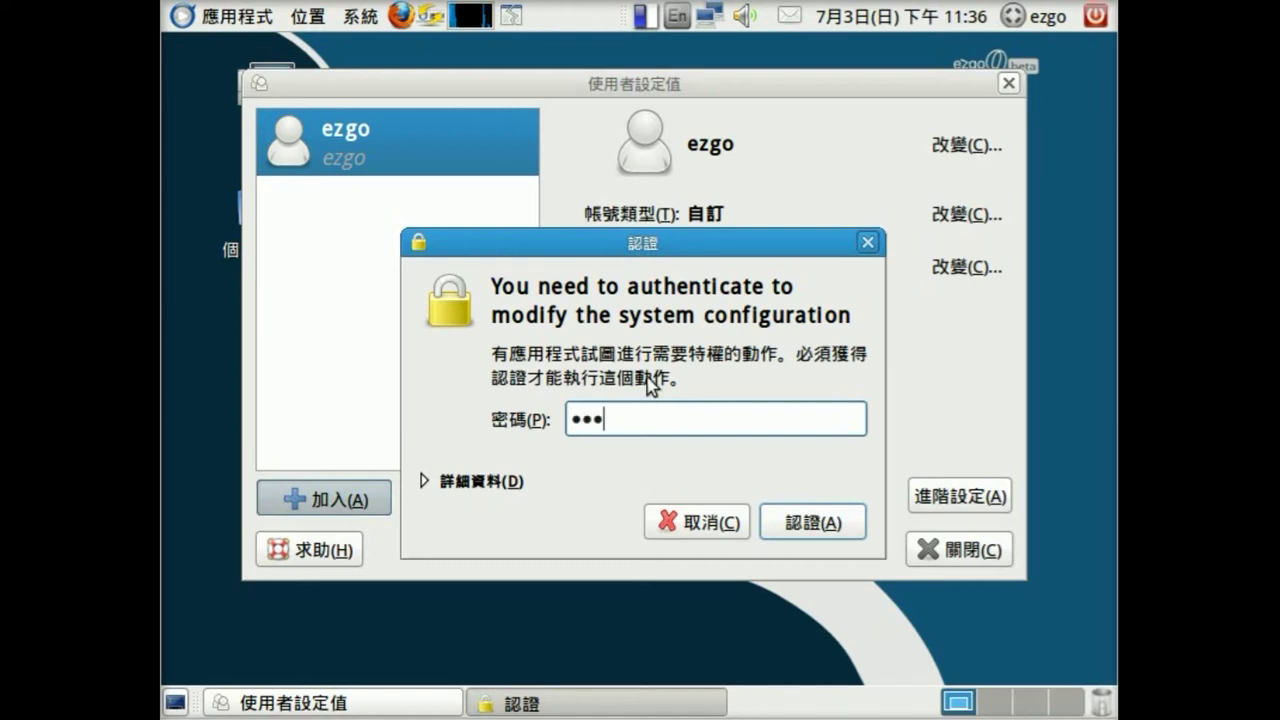
left_click(772, 530)
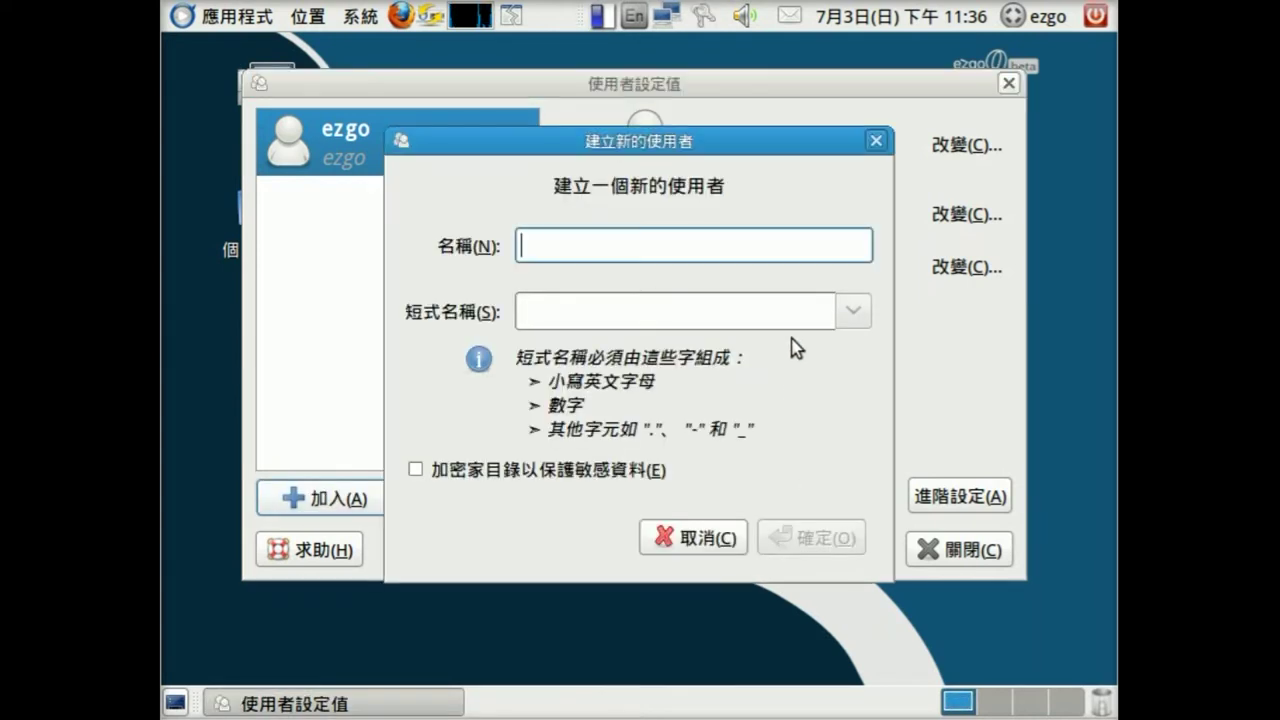
type("st")
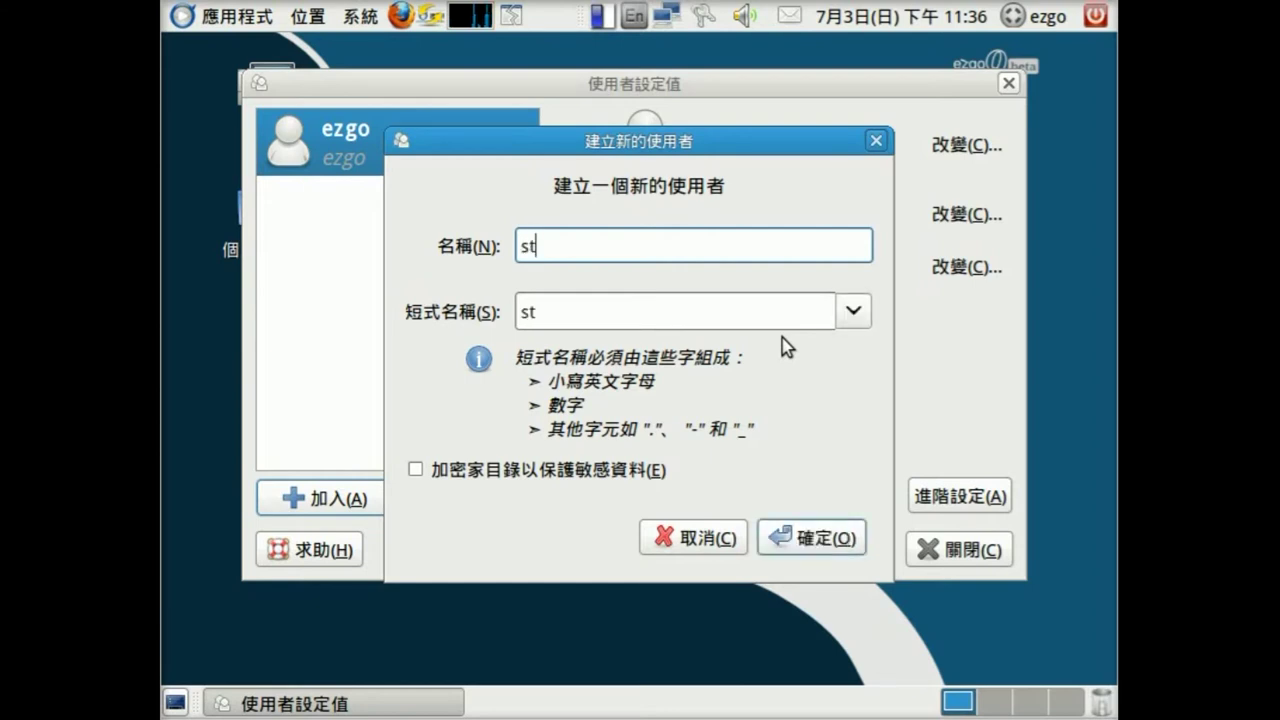
type("udent")
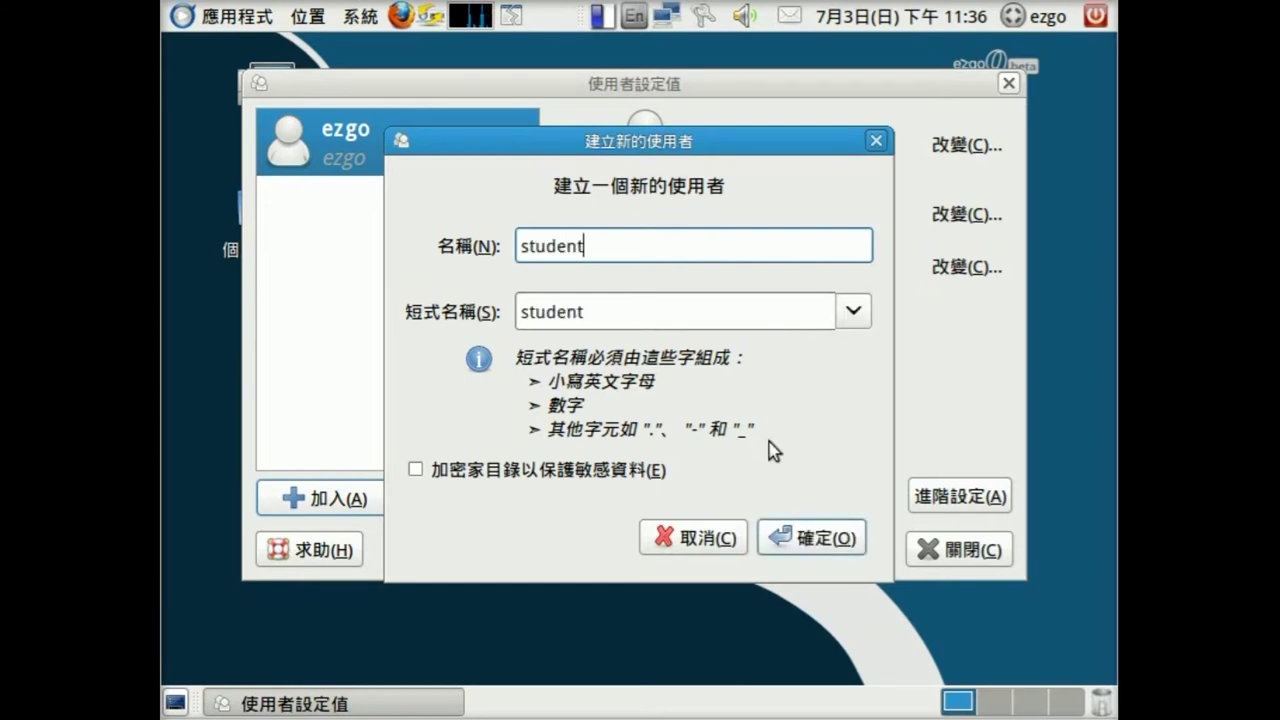
left_click(803, 548)
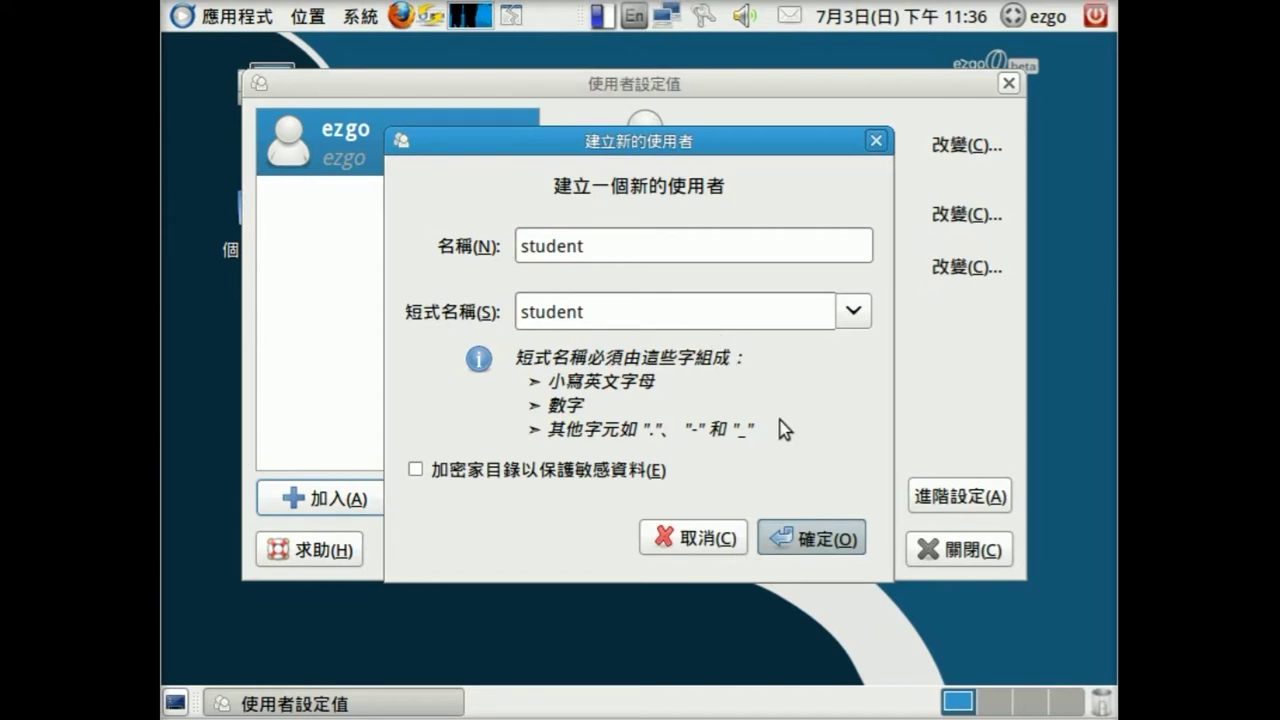
key("Return")
- Enter and confirm the student's six-character password, apply it, and close Users Settings
type("123456")
left_click(670, 367)
type("123456")
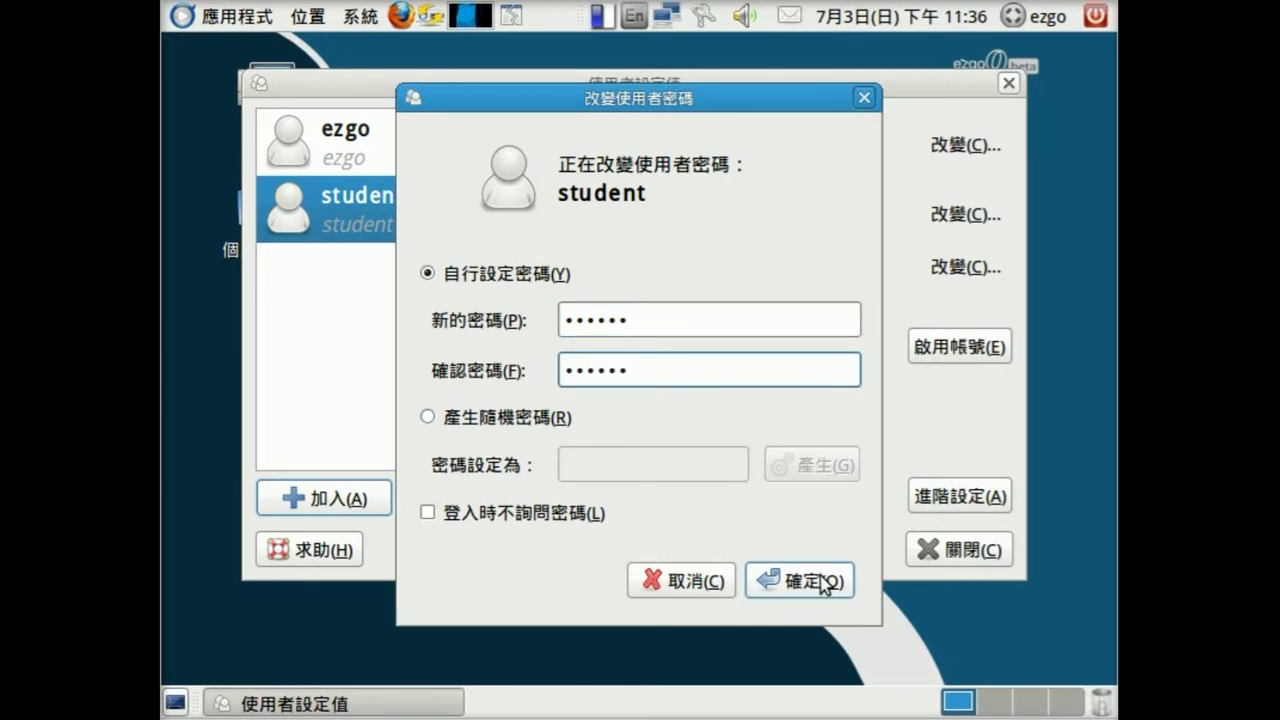
left_click(818, 585)
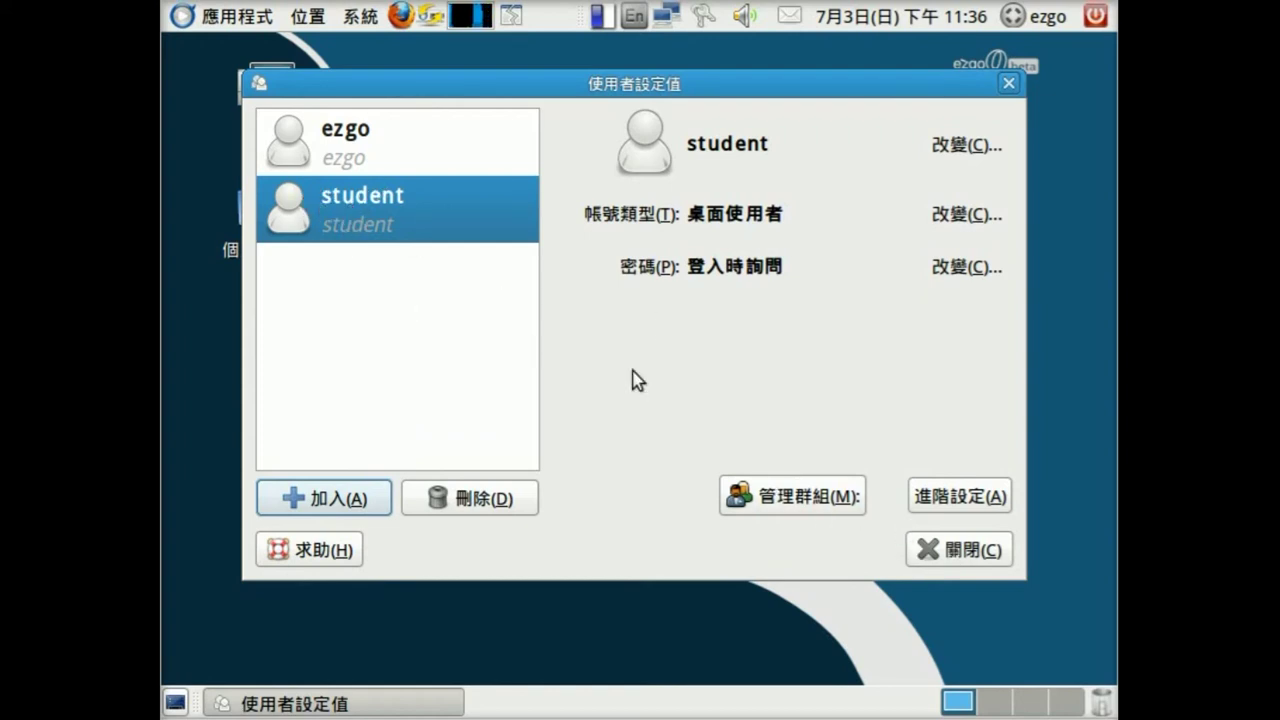
left_click(962, 552)
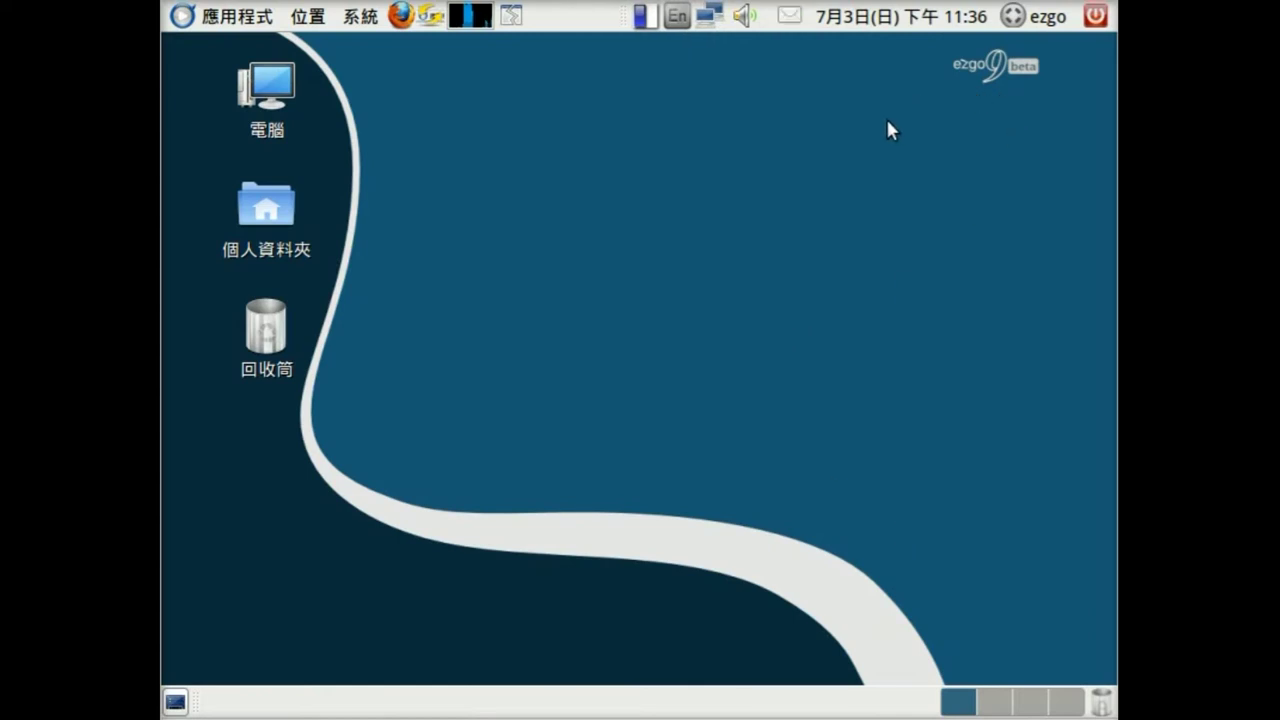
- Log out of the ezgo session from the top-panel power menu, confirming Log Out
left_click(1055, 26)
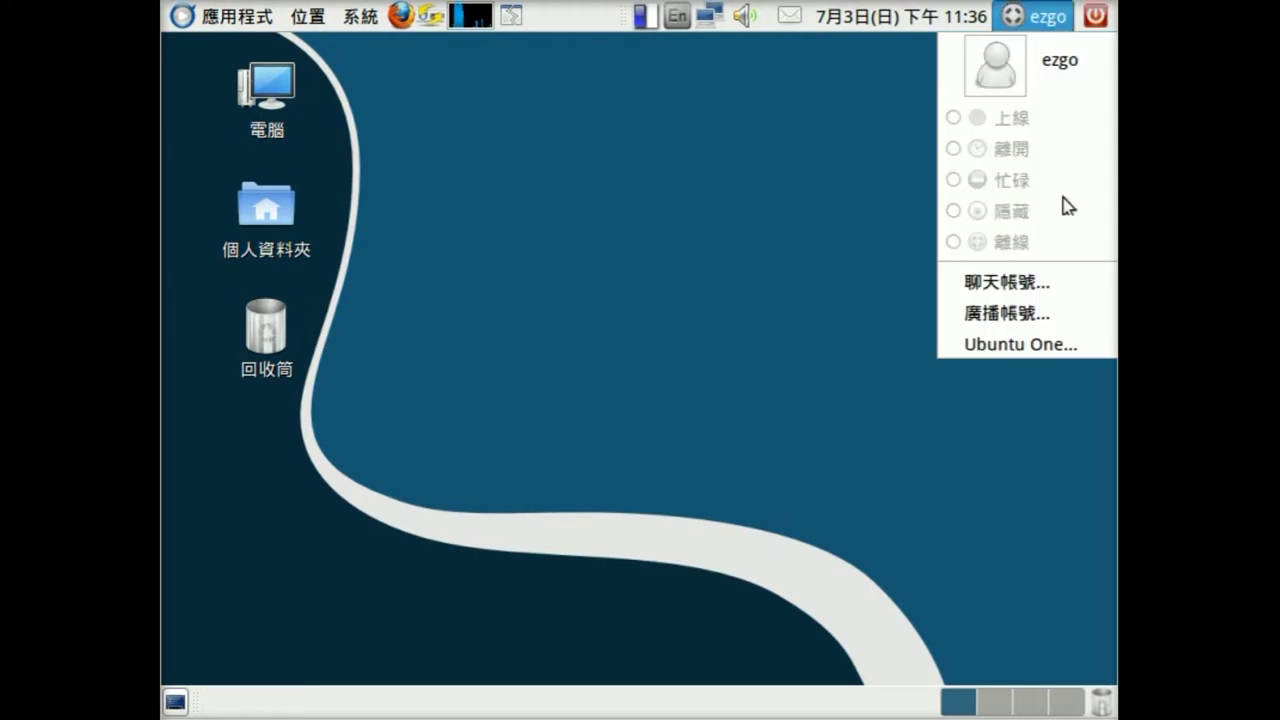
left_click(1100, 18)
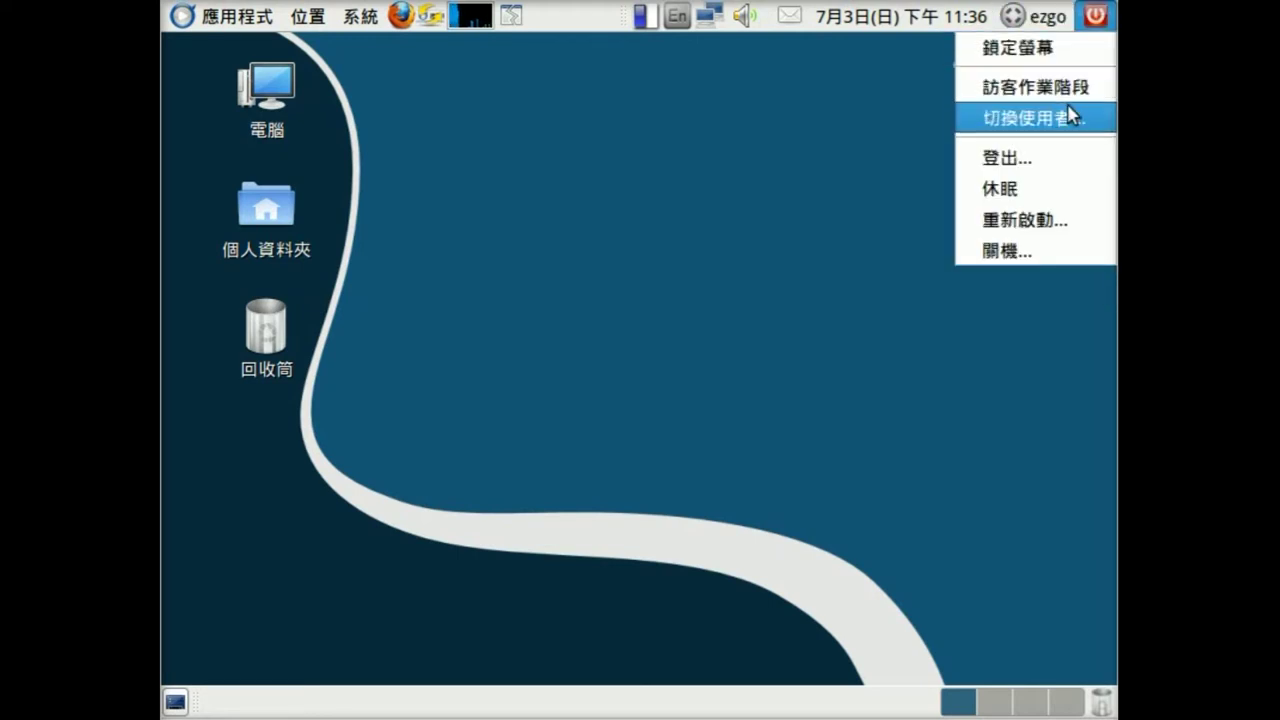
left_click(1046, 160)
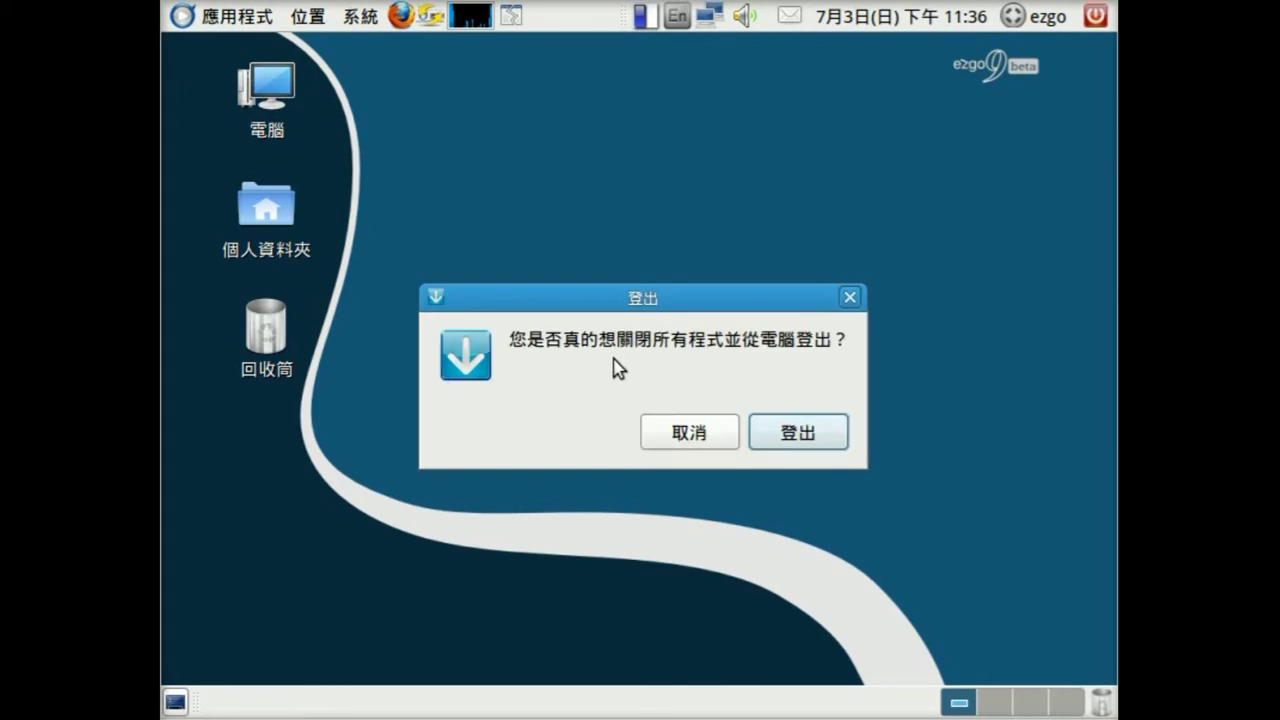
left_click(782, 437)
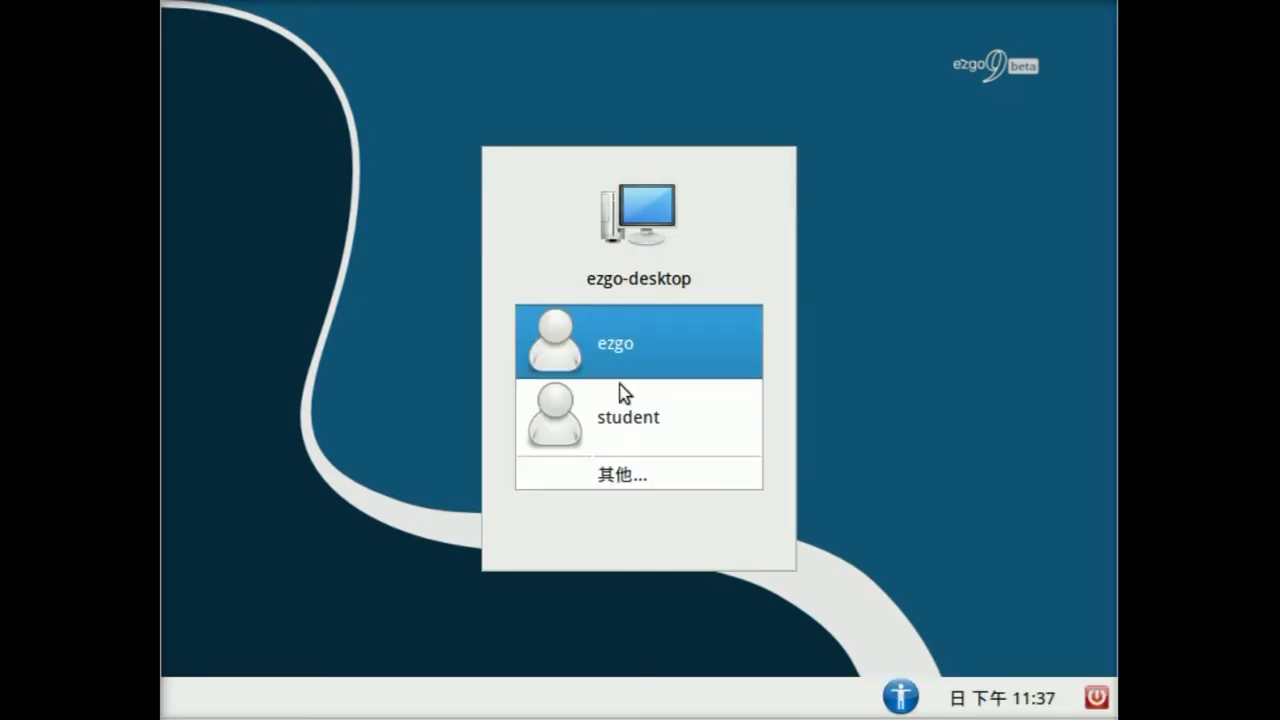
- Sign in as student with its six-character password
left_click(628, 412)
type("••••••")
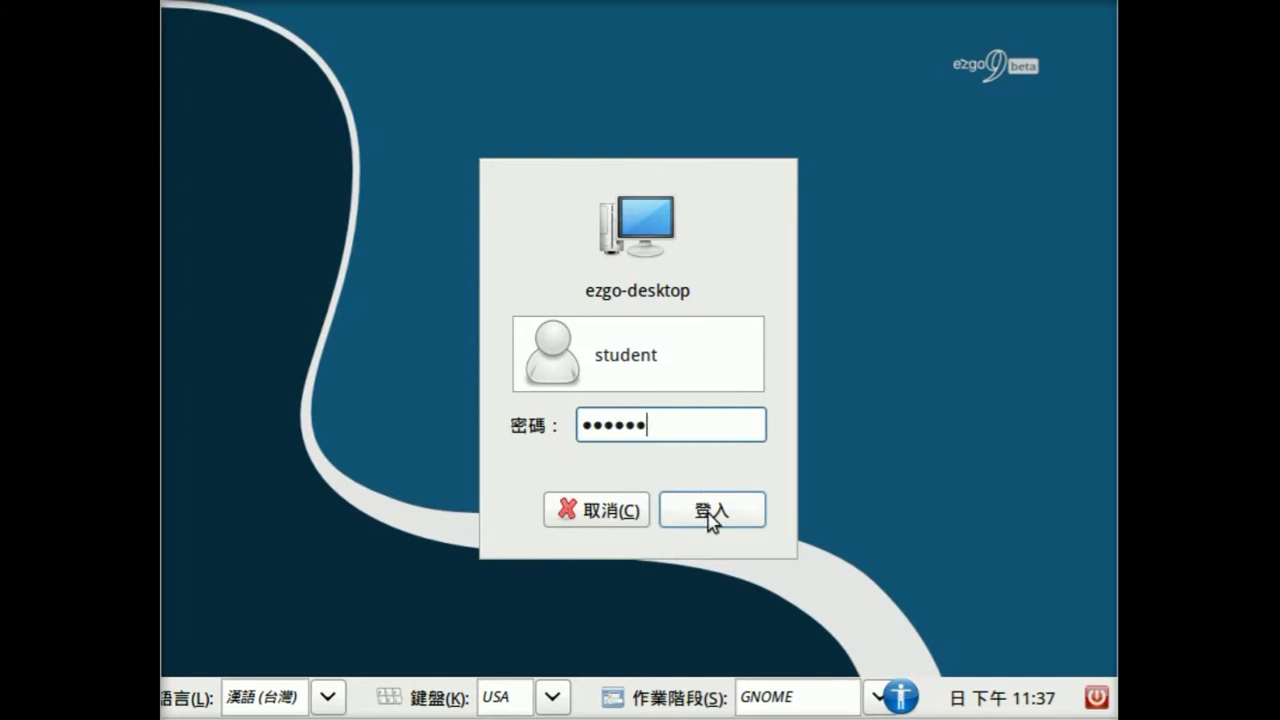
left_click(712, 512)
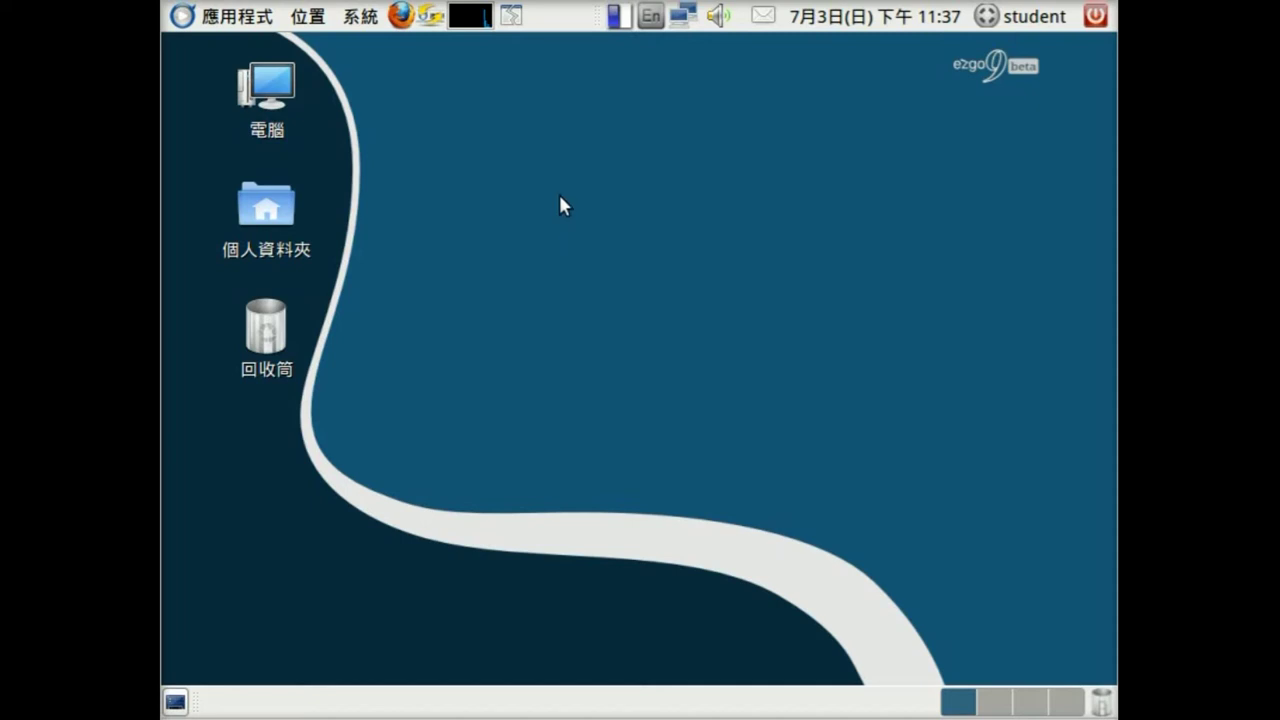
- Set the desktop background to the blue-and-green light-streak wallpaper via Change Desktop Background
right_click(522, 120)
left_click(678, 348)
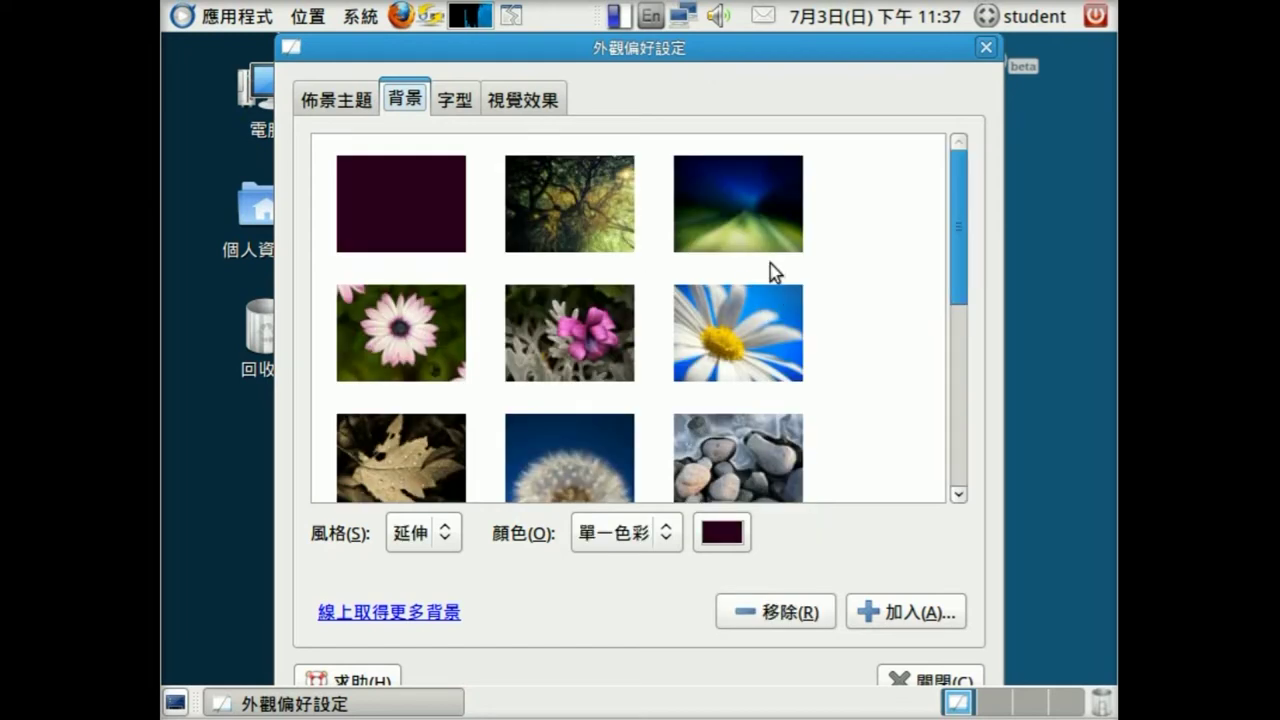
left_click(764, 232)
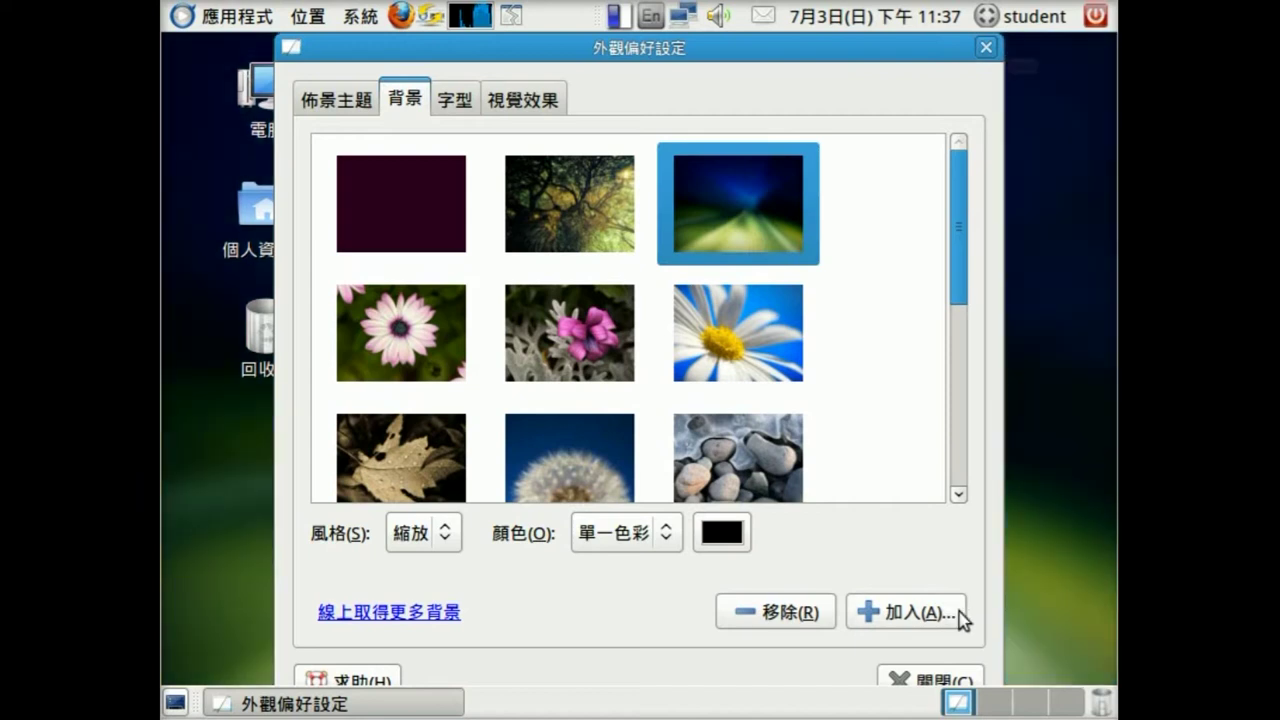
left_click(922, 681)
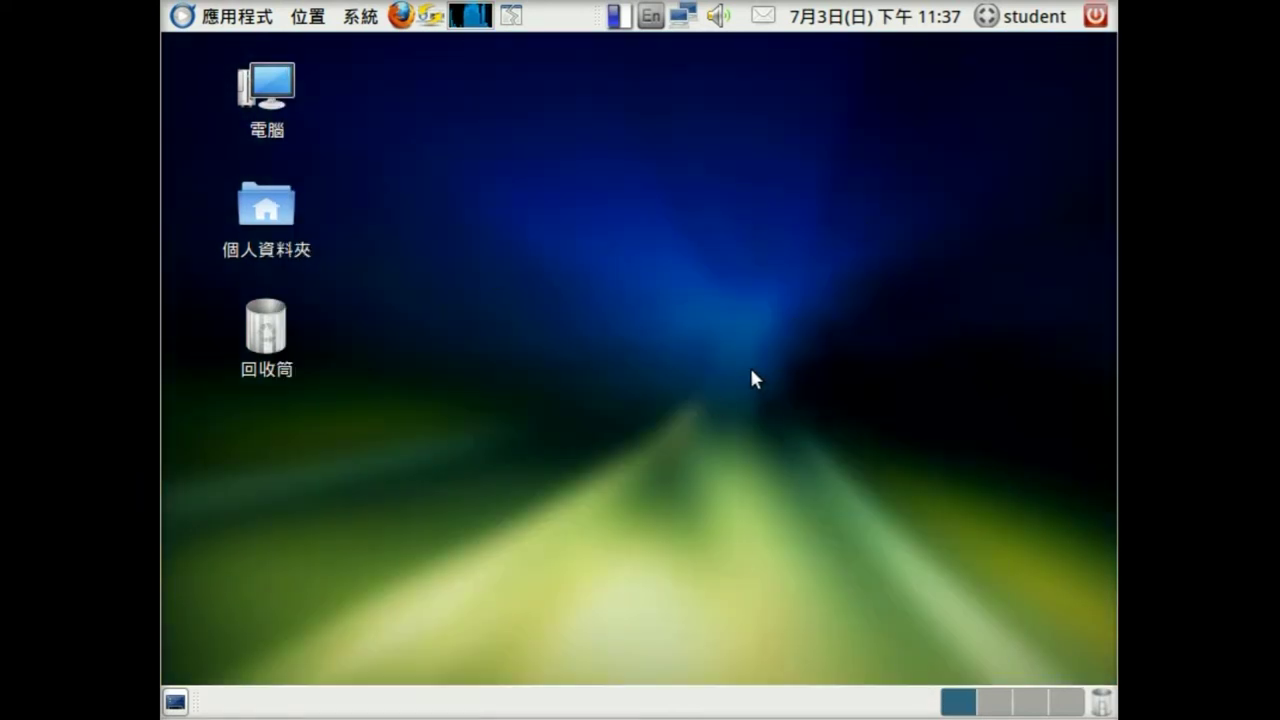
- Launch Firefox and load the Google Firefox Start page at google.com.tw/firefox
left_click(400, 15)
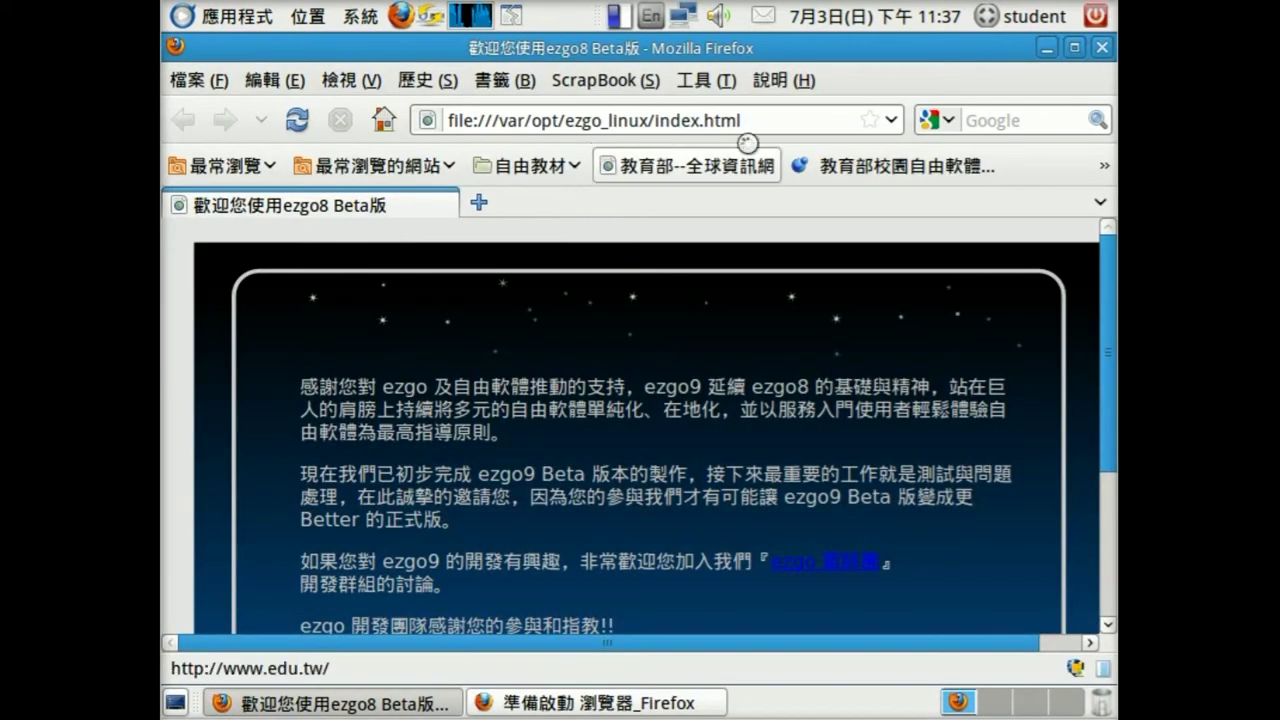
left_click(773, 119)
left_click(1098, 120)
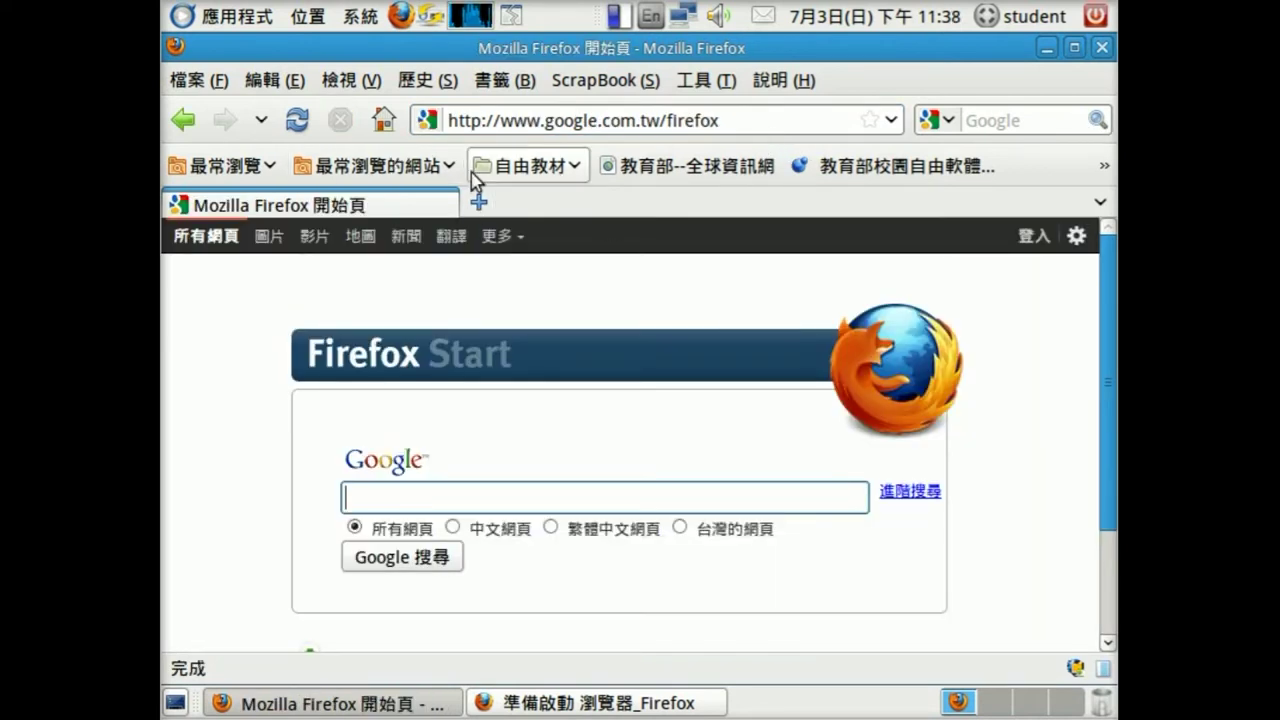
- Set the current page as home page, make downloads always ask where to save, then close Firefox
left_click(271, 80)
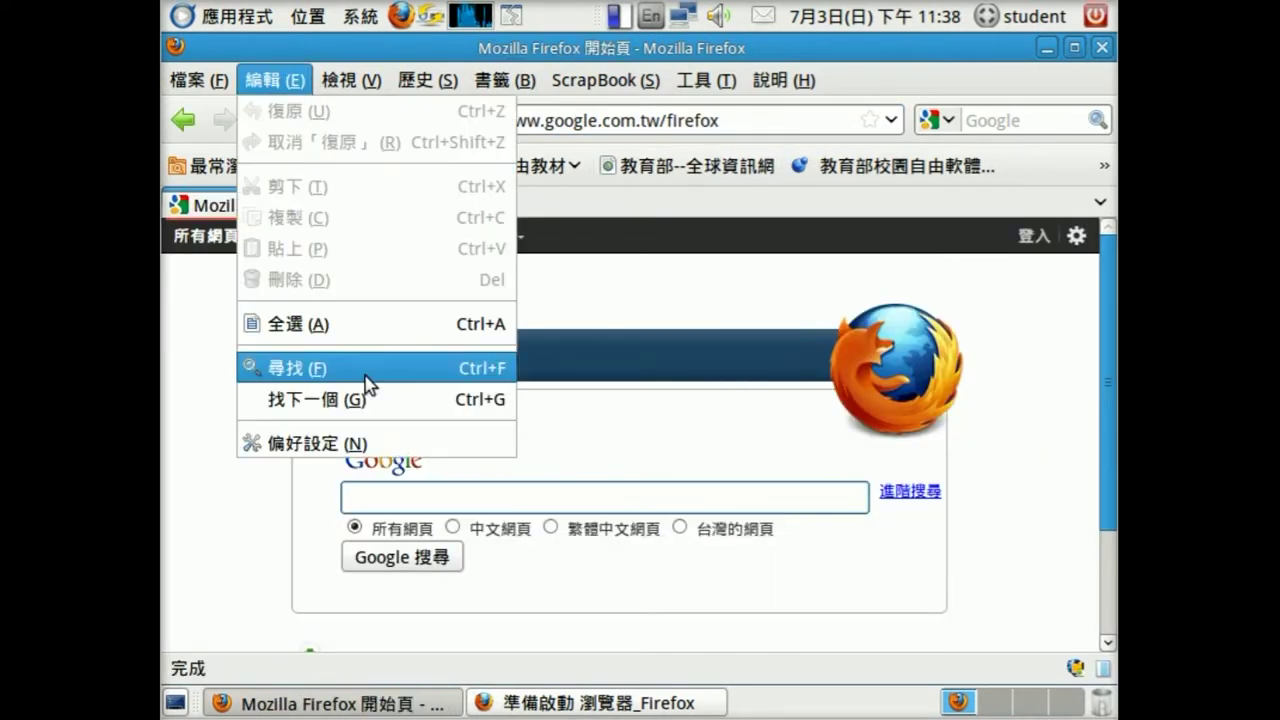
left_click(369, 440)
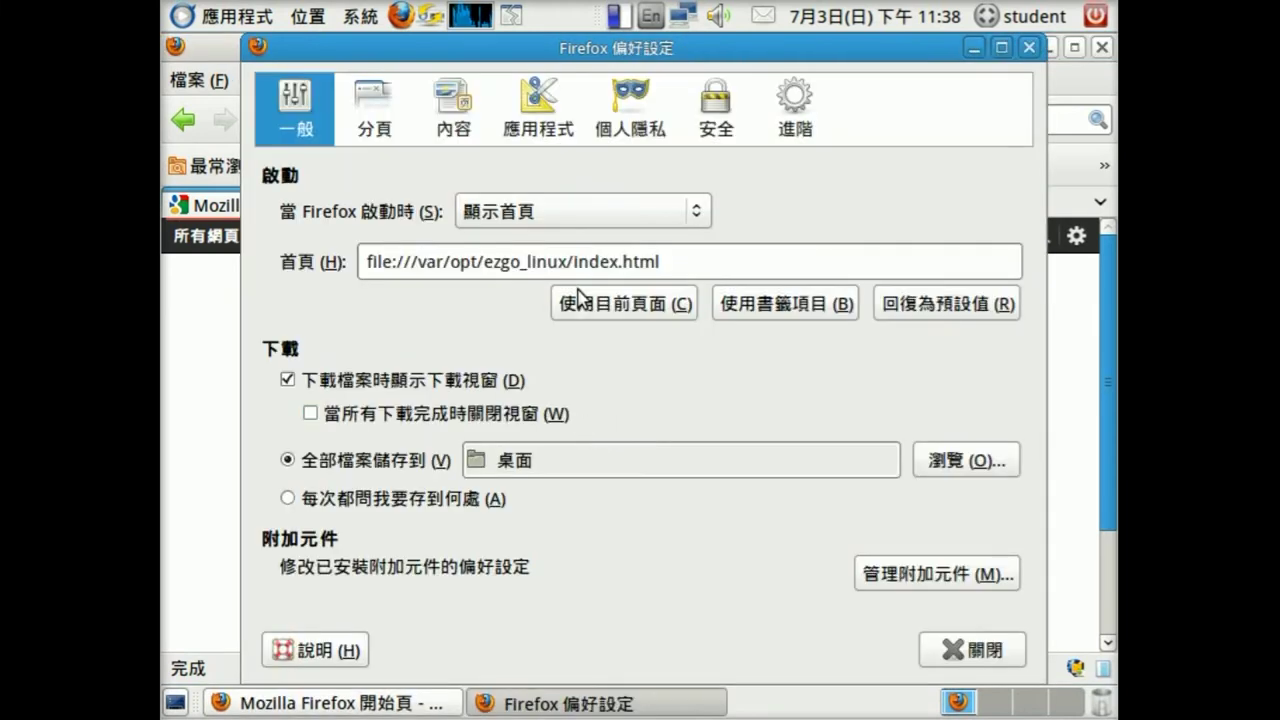
left_click(630, 310)
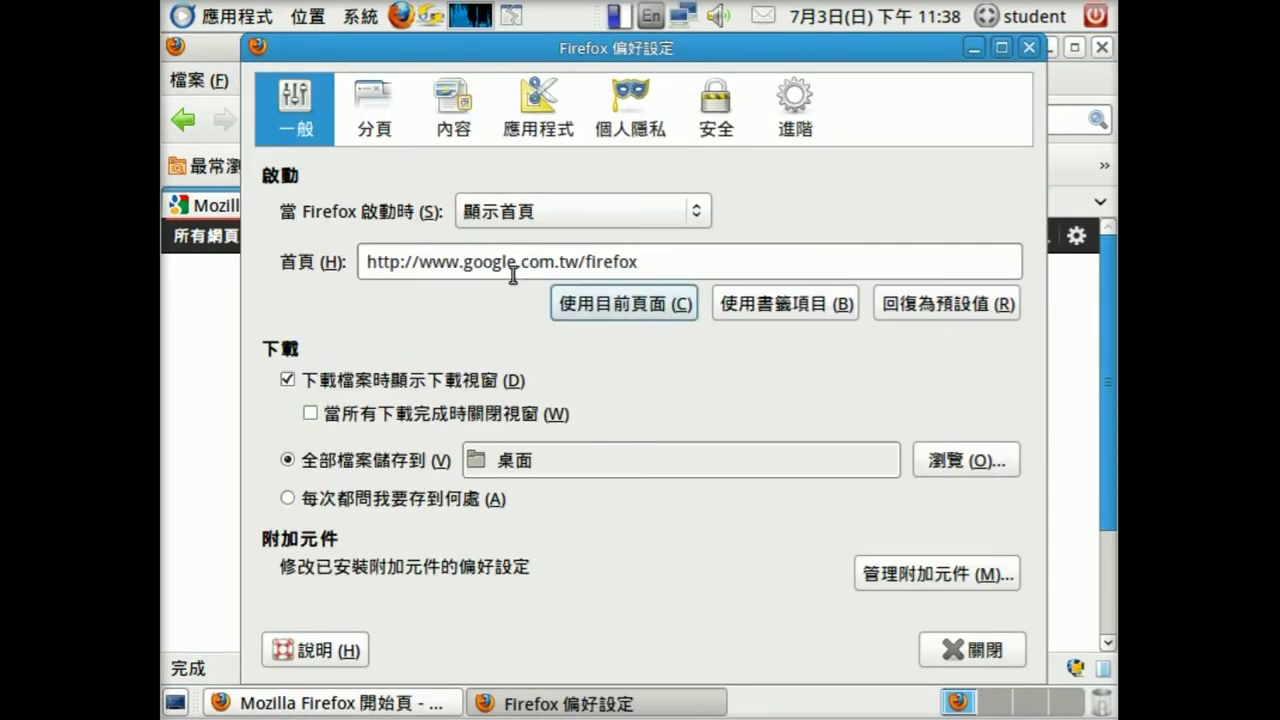
left_click(320, 498)
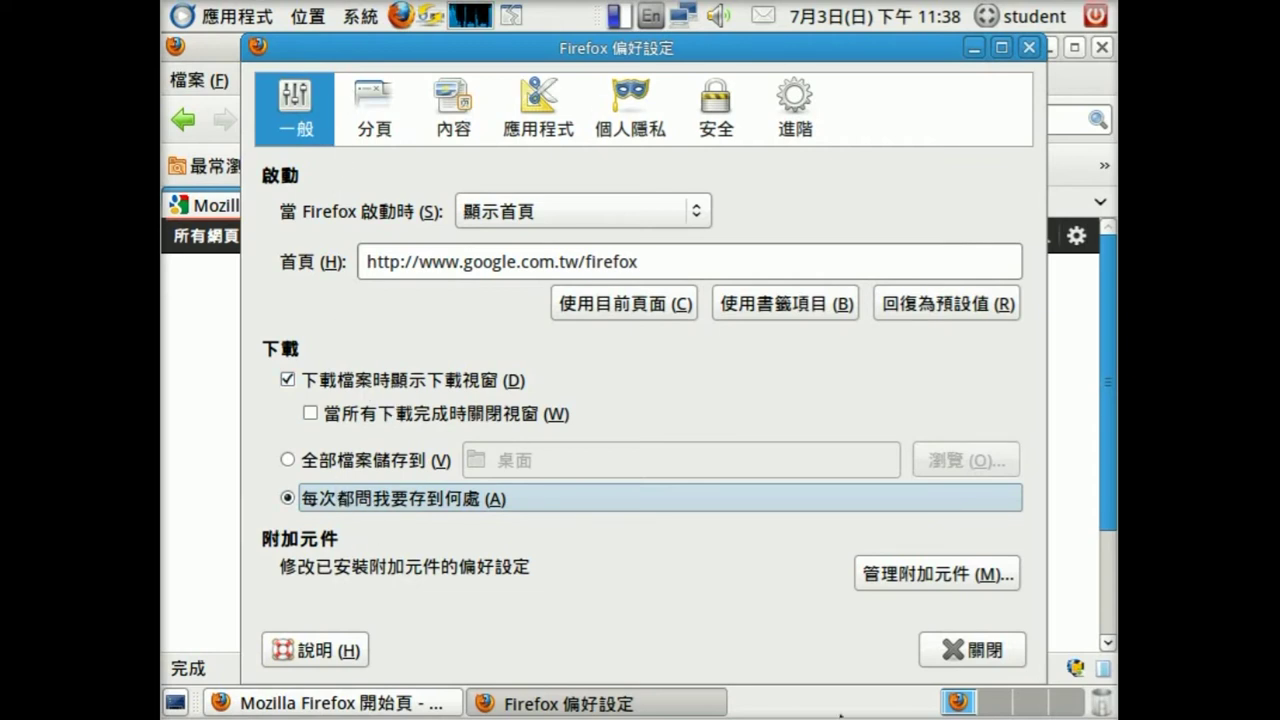
left_click(969, 666)
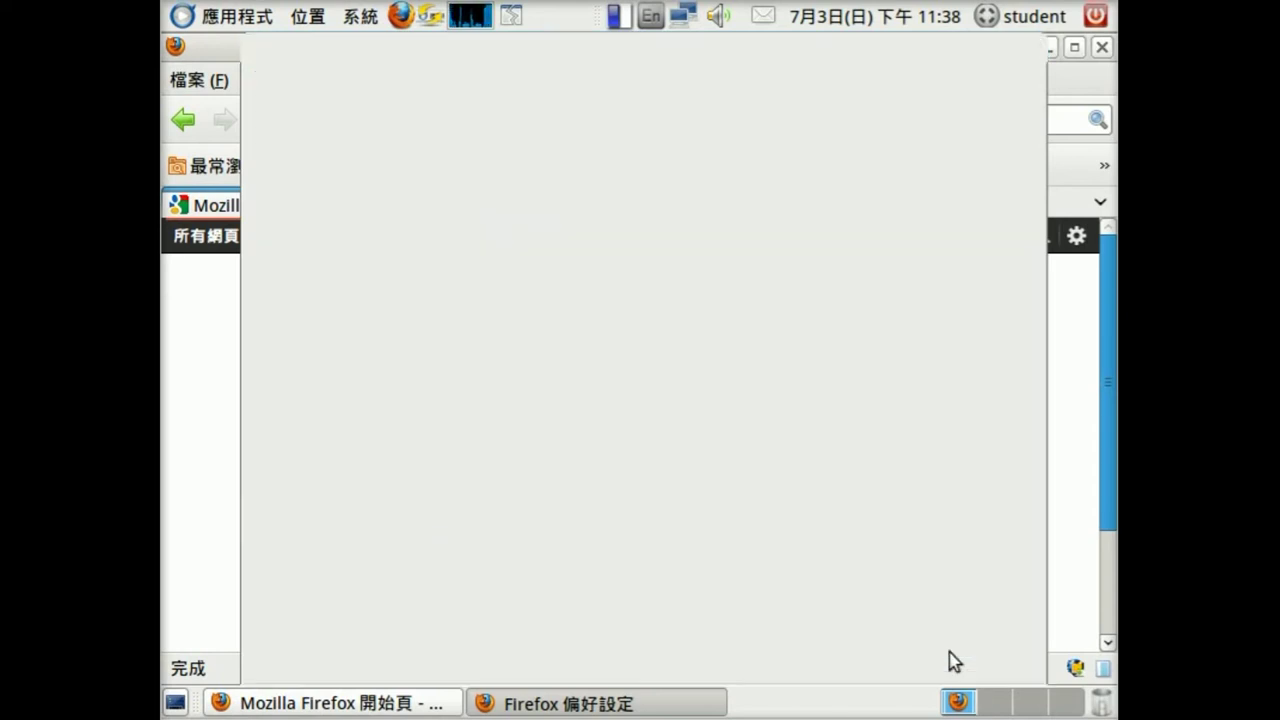
left_click(1102, 50)
- Relaunch Firefox to confirm it opens on google.com.tw/firefox, then close it
left_click(401, 16)
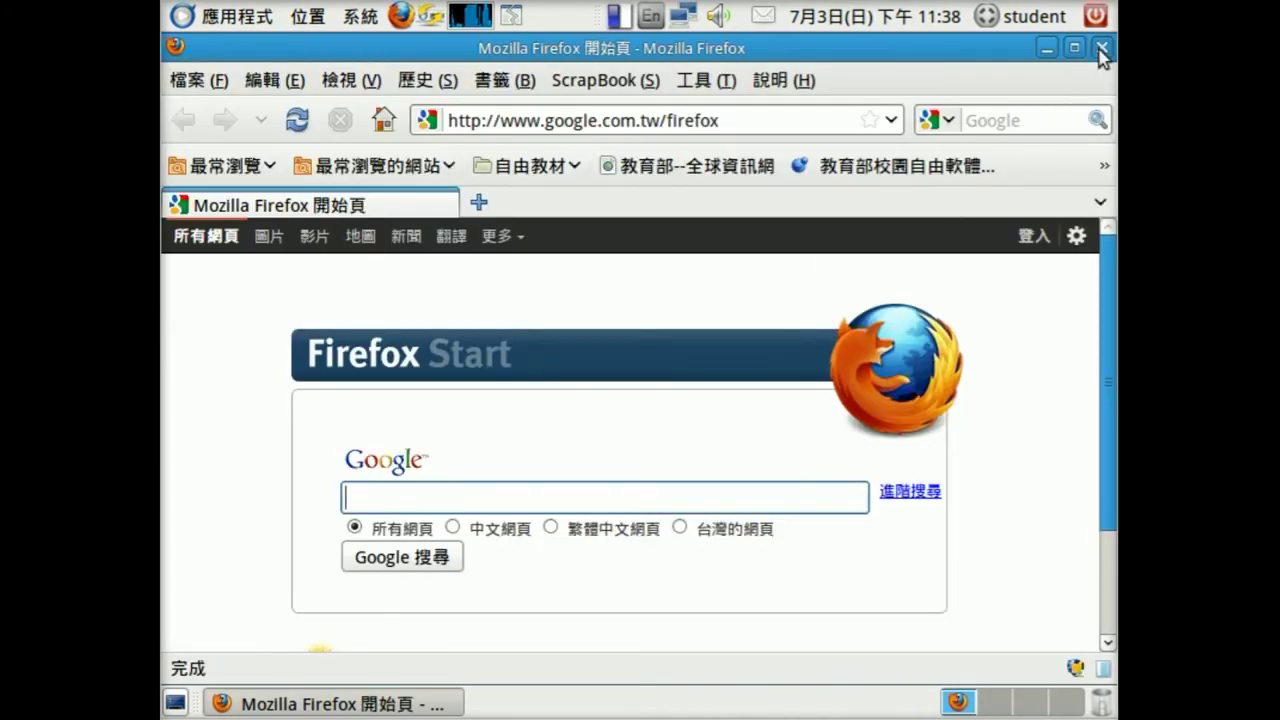
left_click(1102, 48)
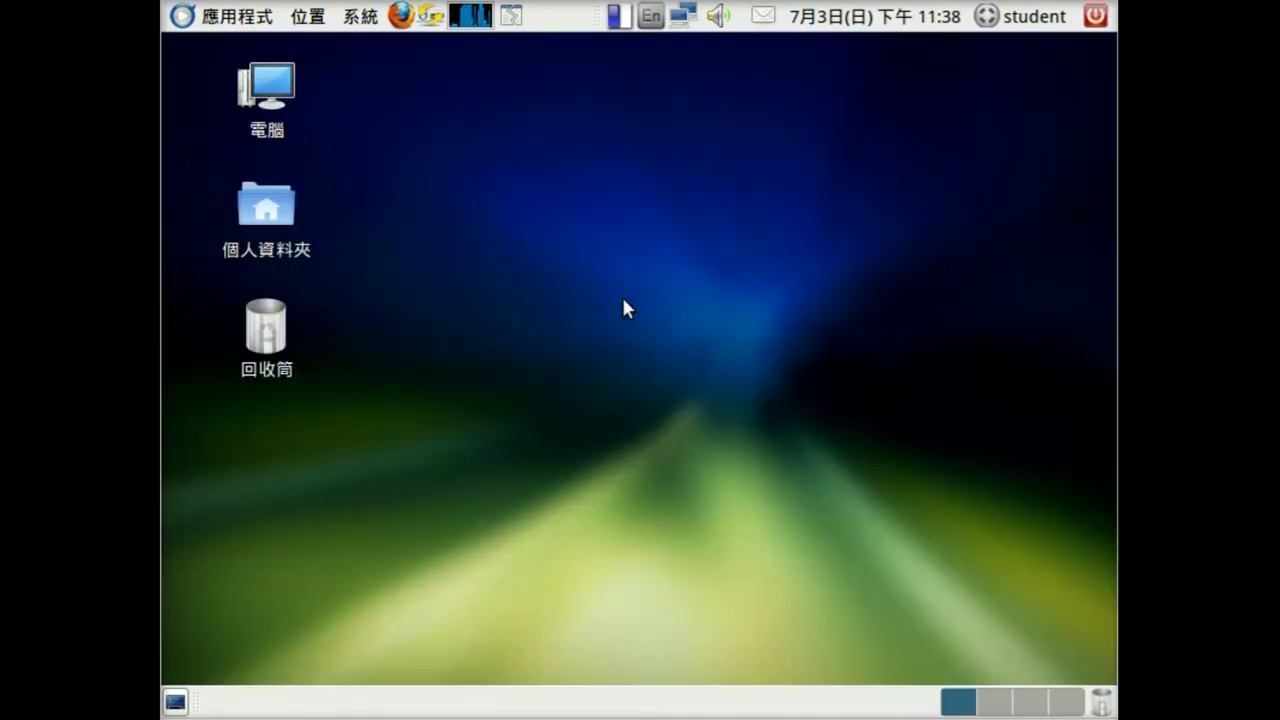
- Log out of the student session with 登出 and select the ezgo account at login
left_click(1094, 22)
mouse_move(1074, 34)
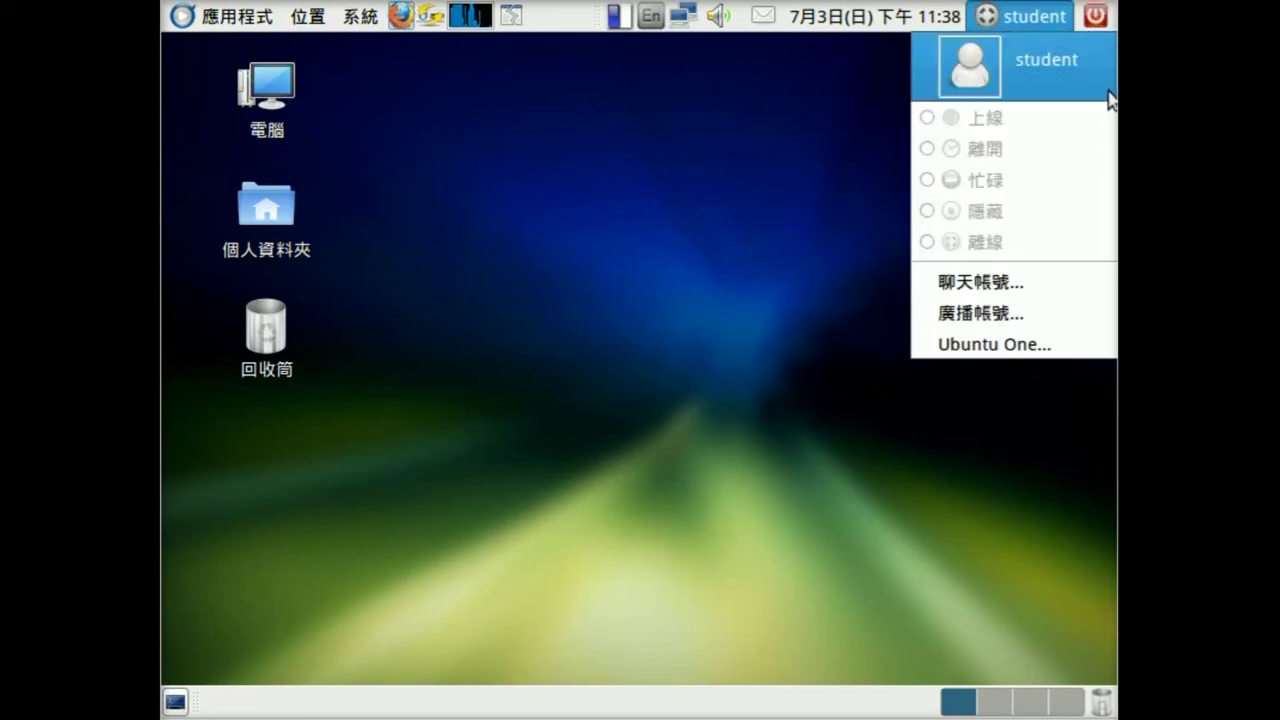
left_click(1015, 182)
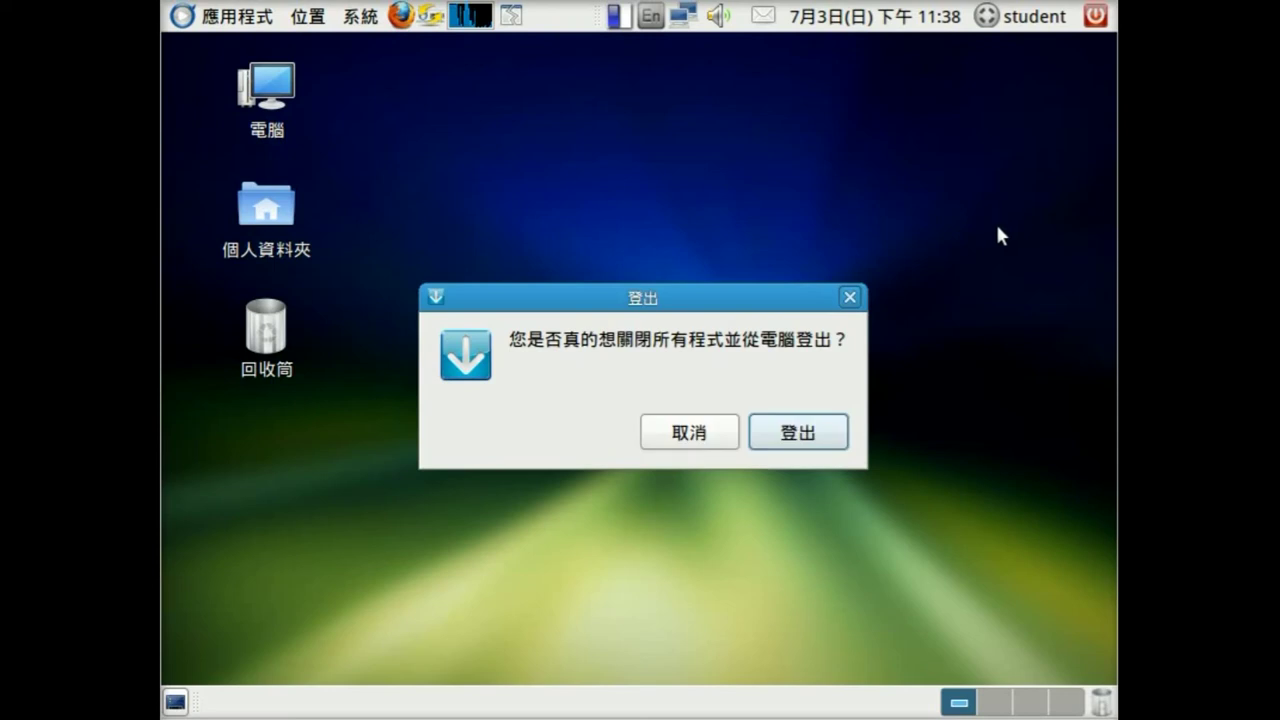
left_click(792, 440)
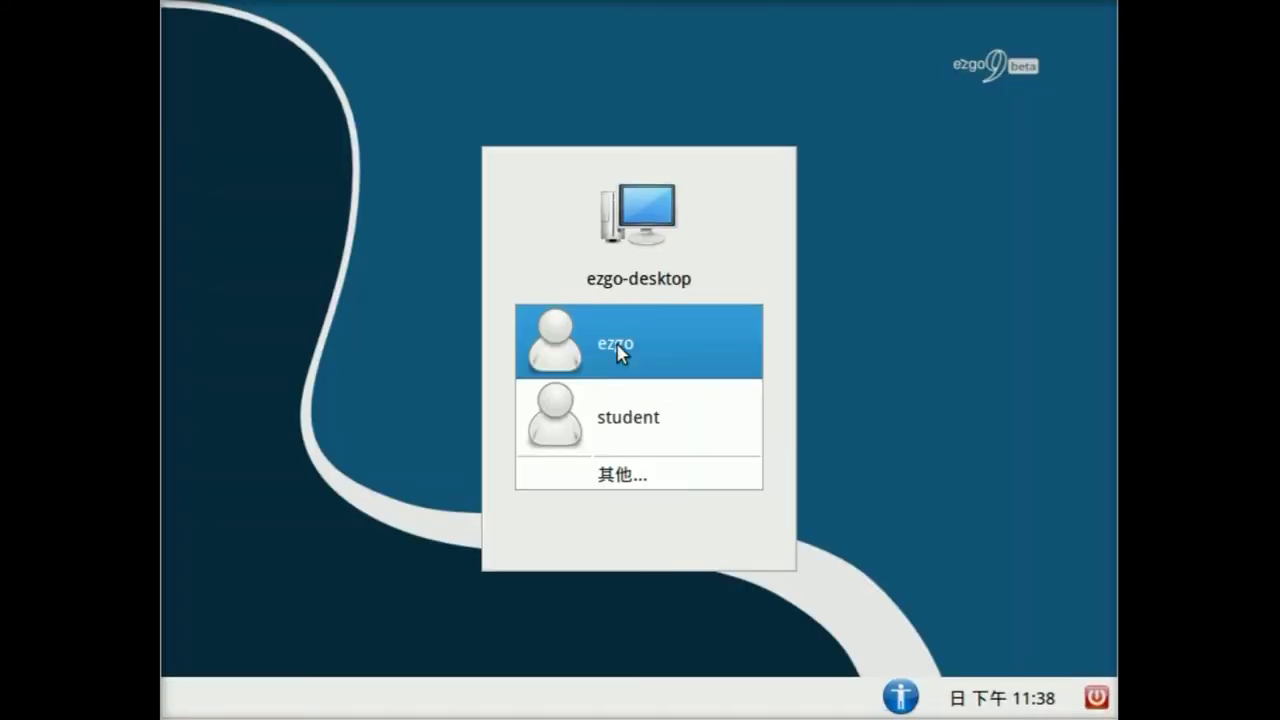
left_click(620, 350)
- Enter the ezgo account password and sign in with 登入 to reach the ezgo desktop
type("e")
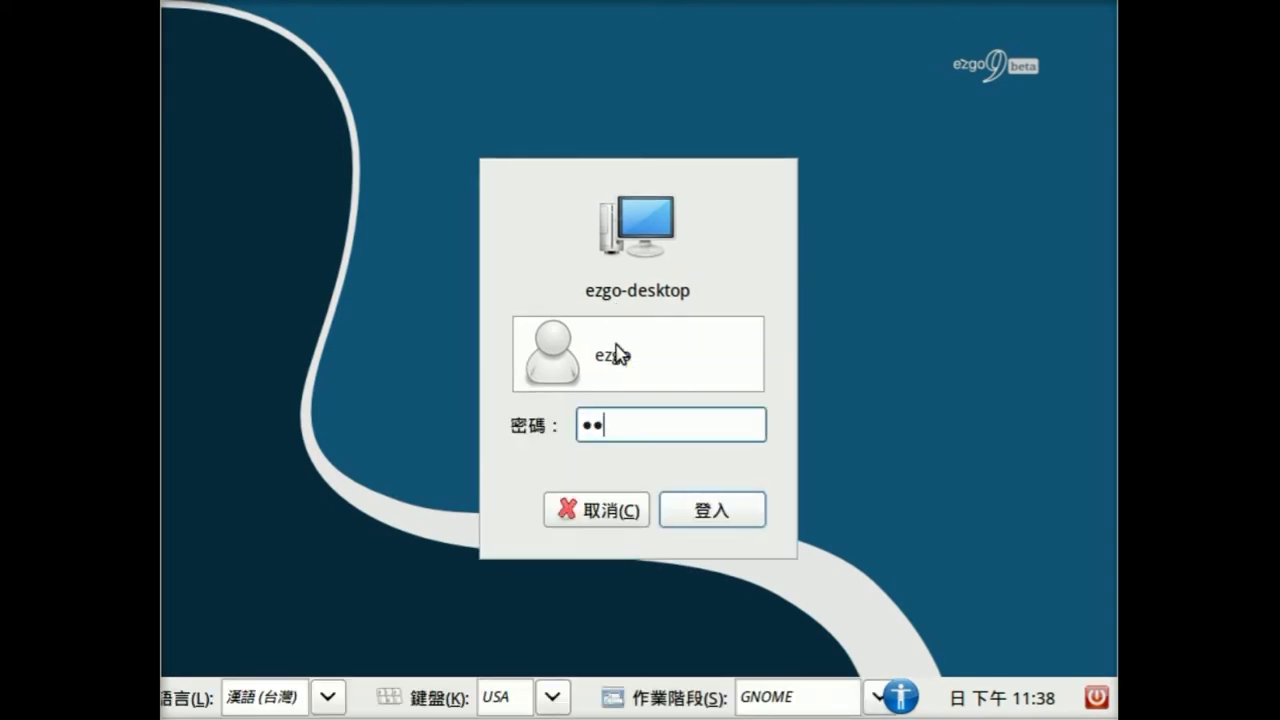
left_click(694, 512)
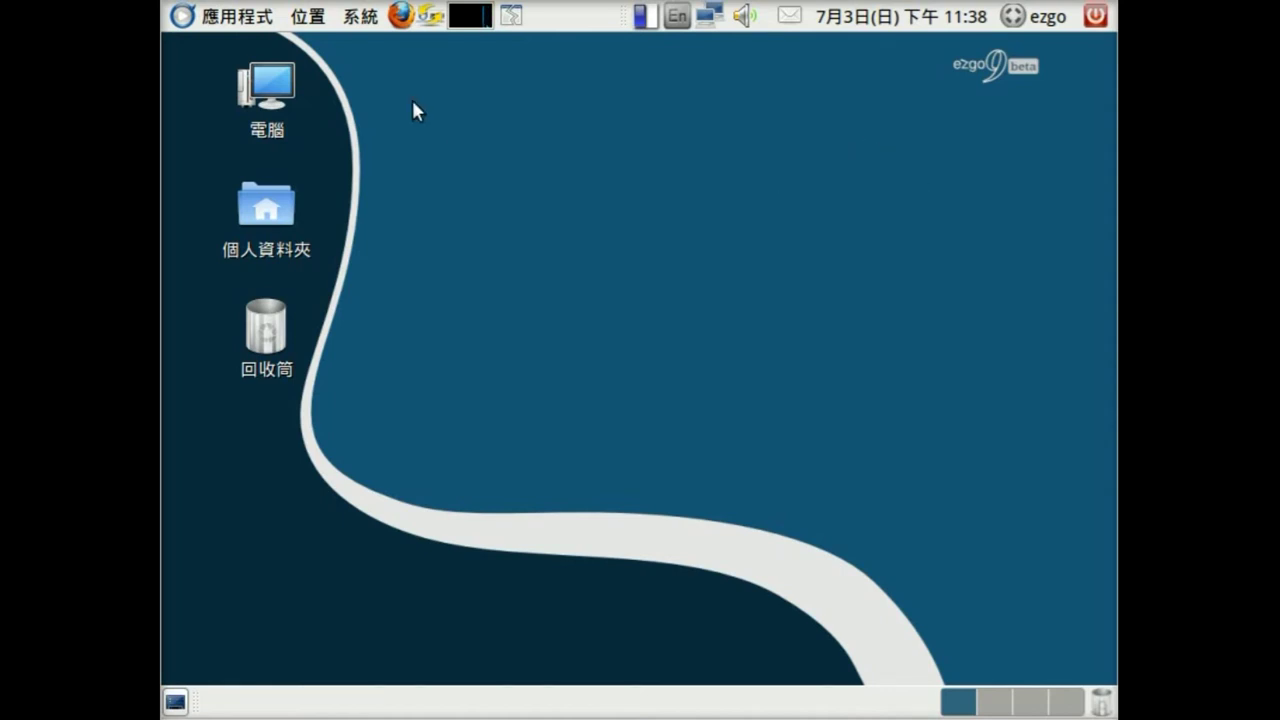
- Unlock 登入畫面 settings with the admin password, set automatic login to student, and close
left_click(368, 18)
mouse_move(402, 90)
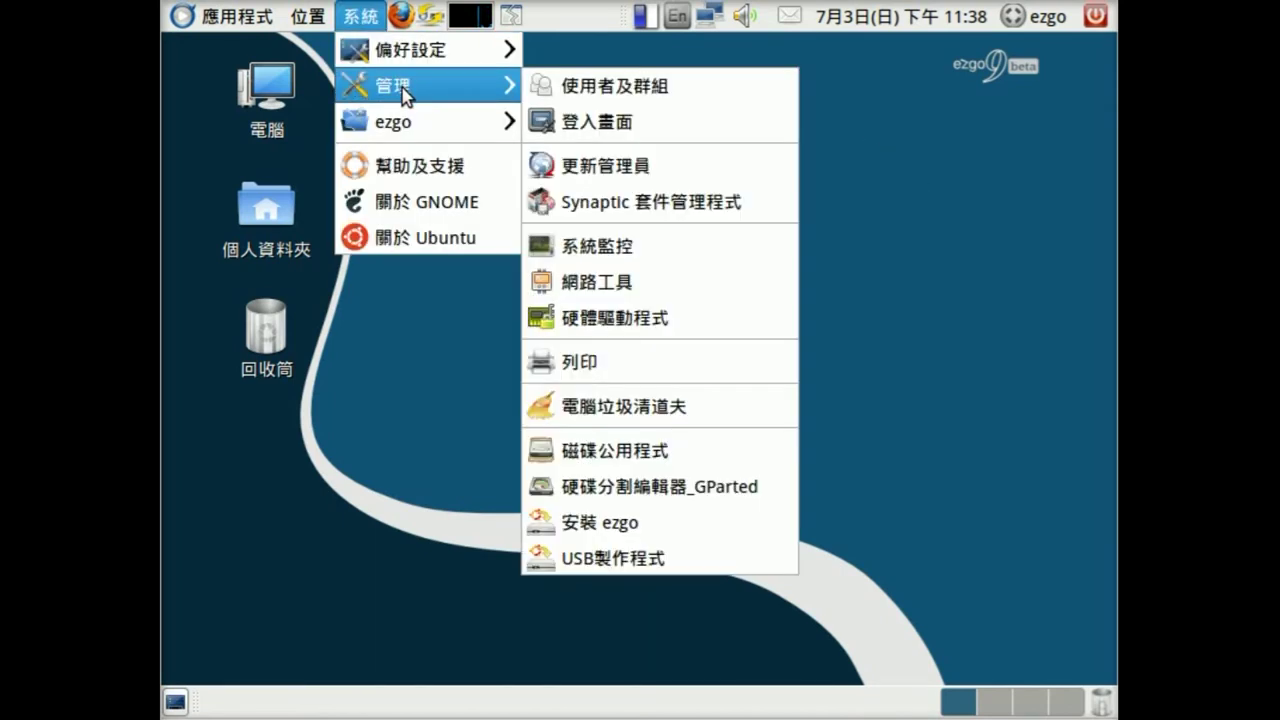
left_click(657, 128)
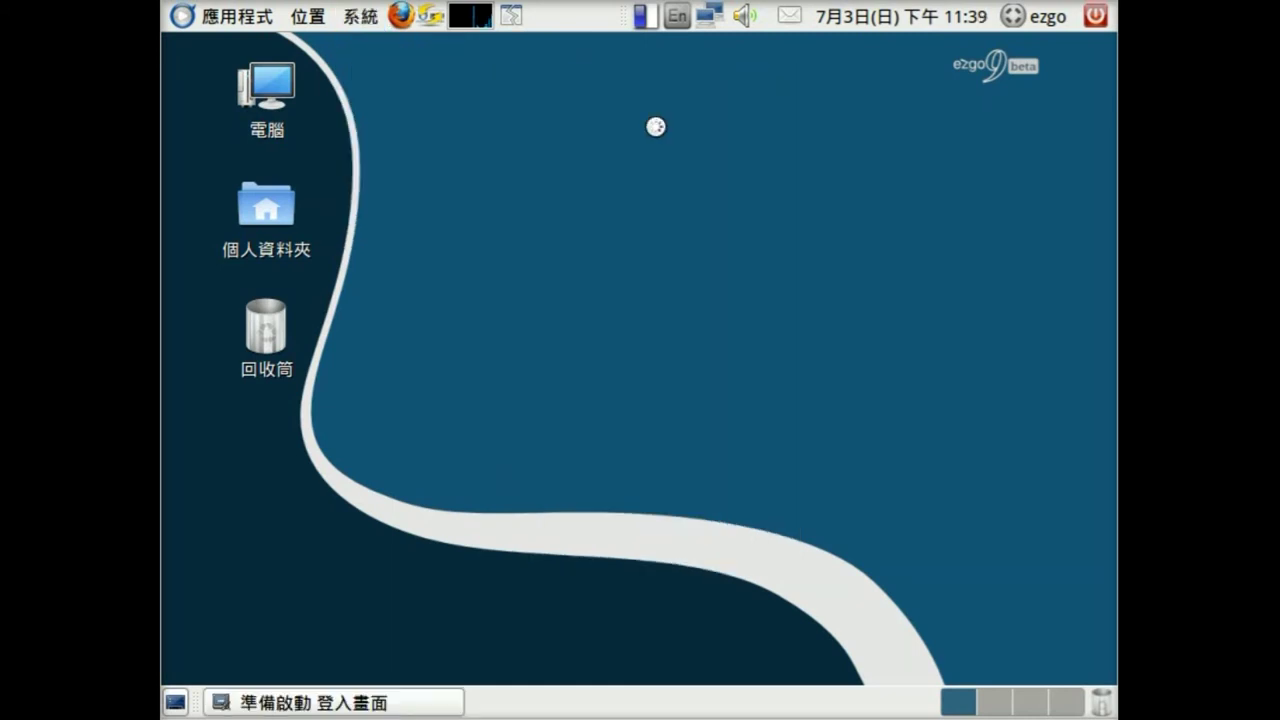
left_click(845, 537)
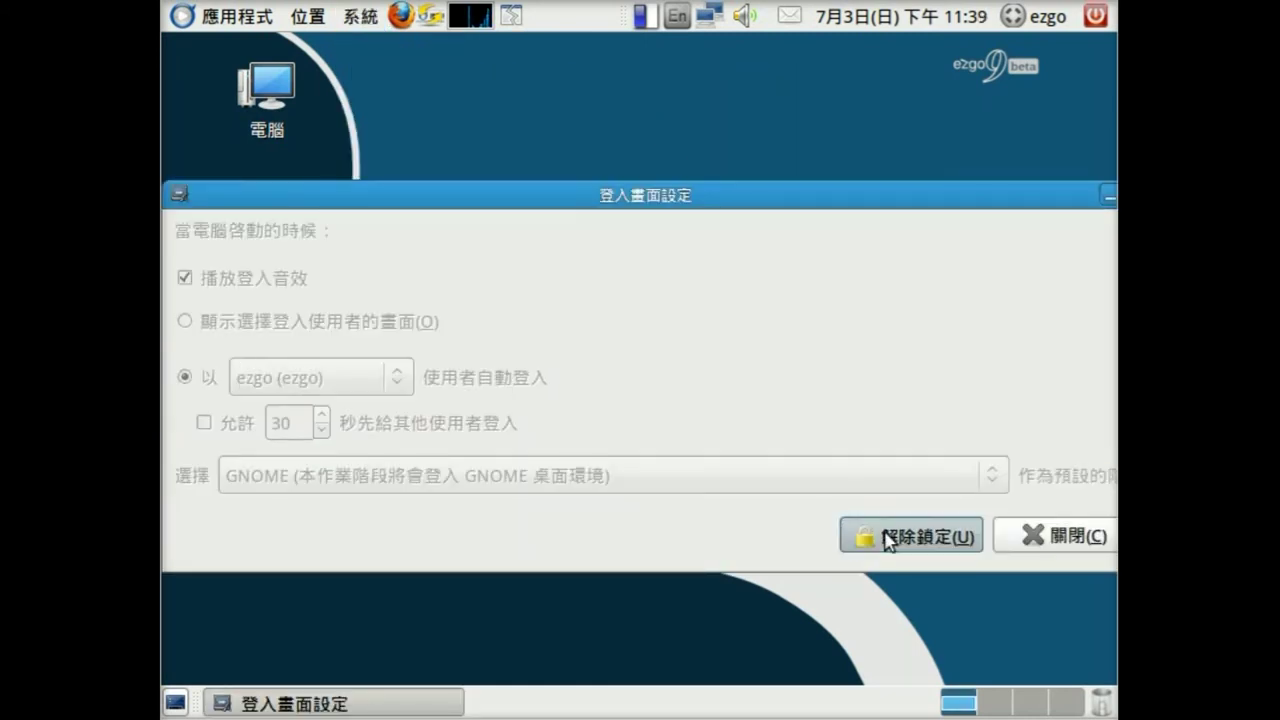
type("••")
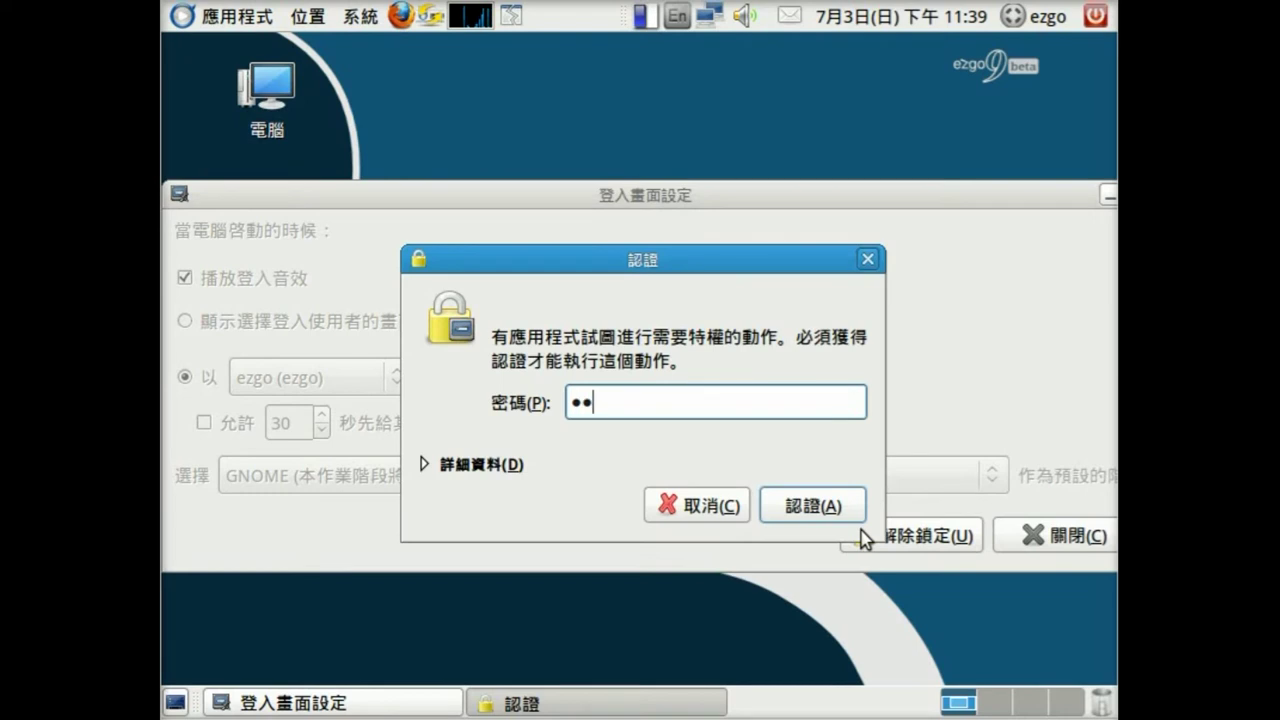
left_click(835, 508)
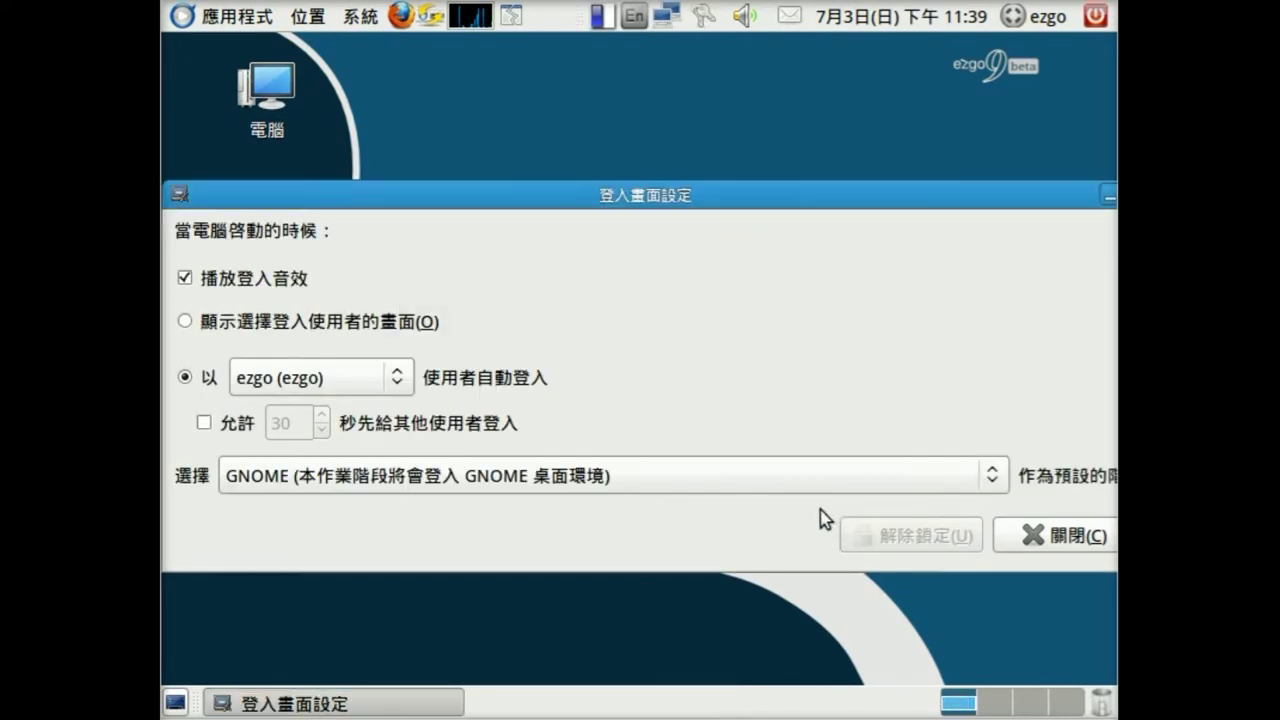
left_click(265, 378)
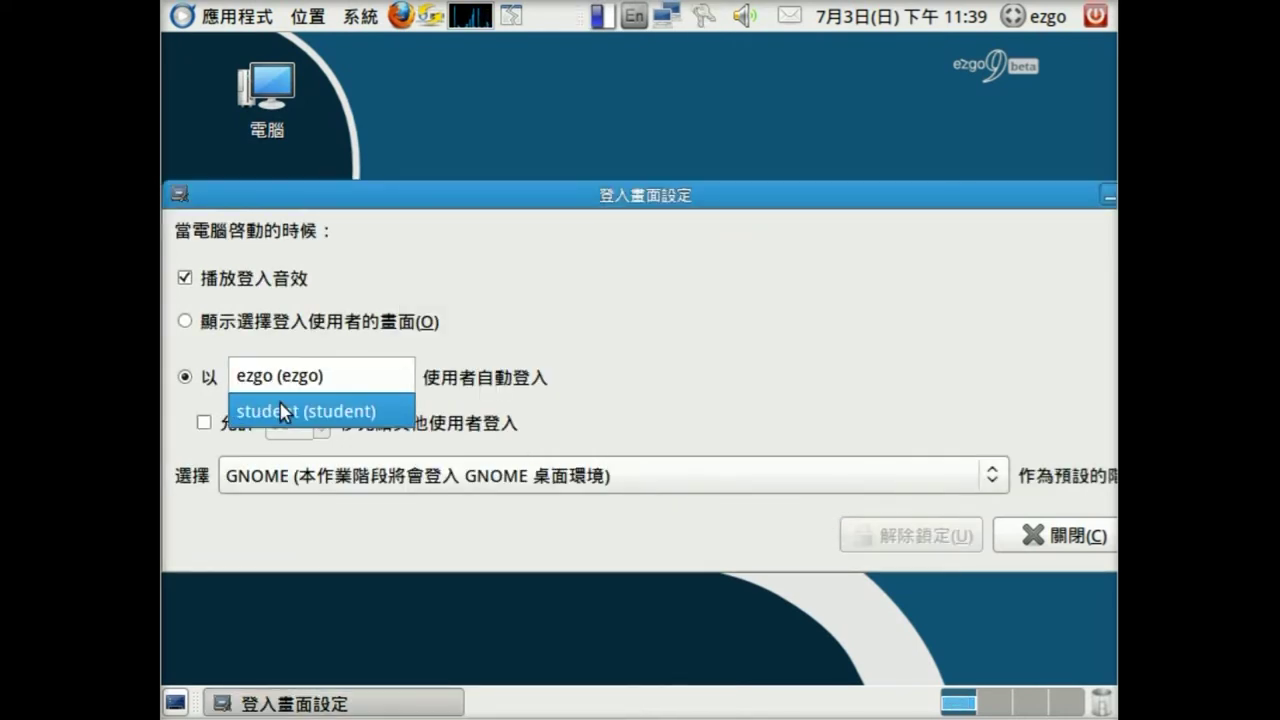
left_click(290, 412)
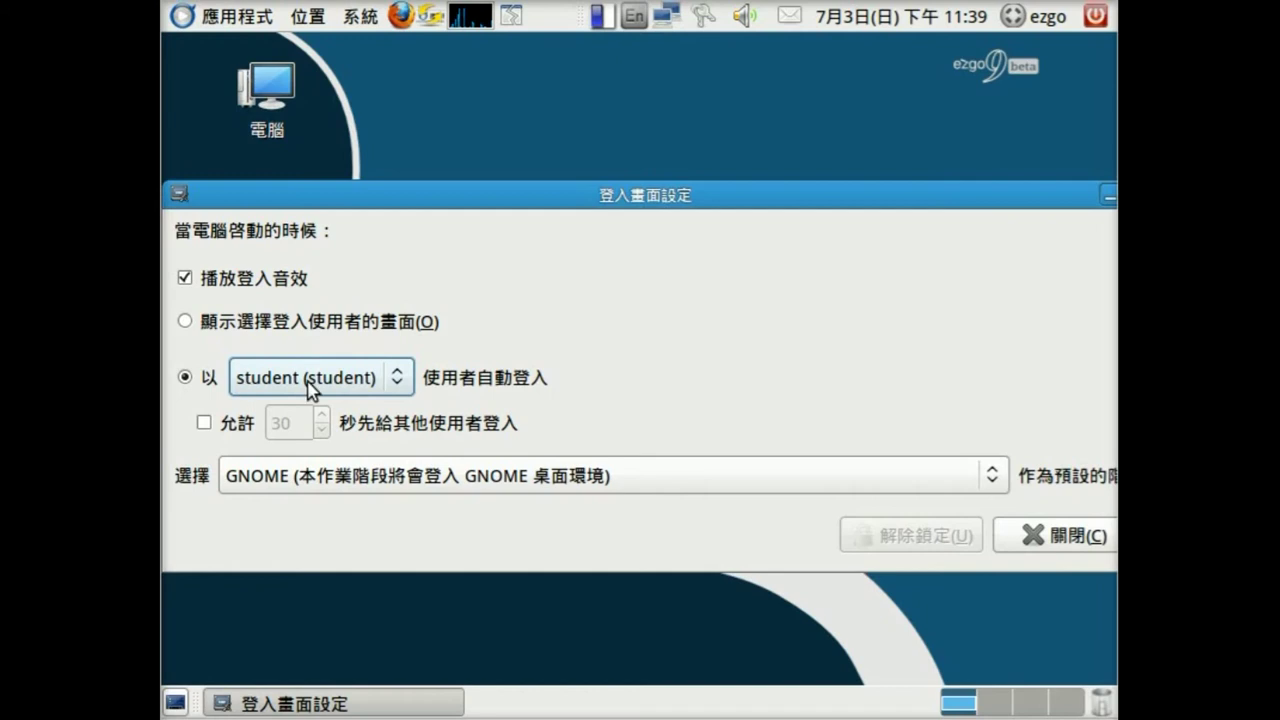
left_click(1060, 542)
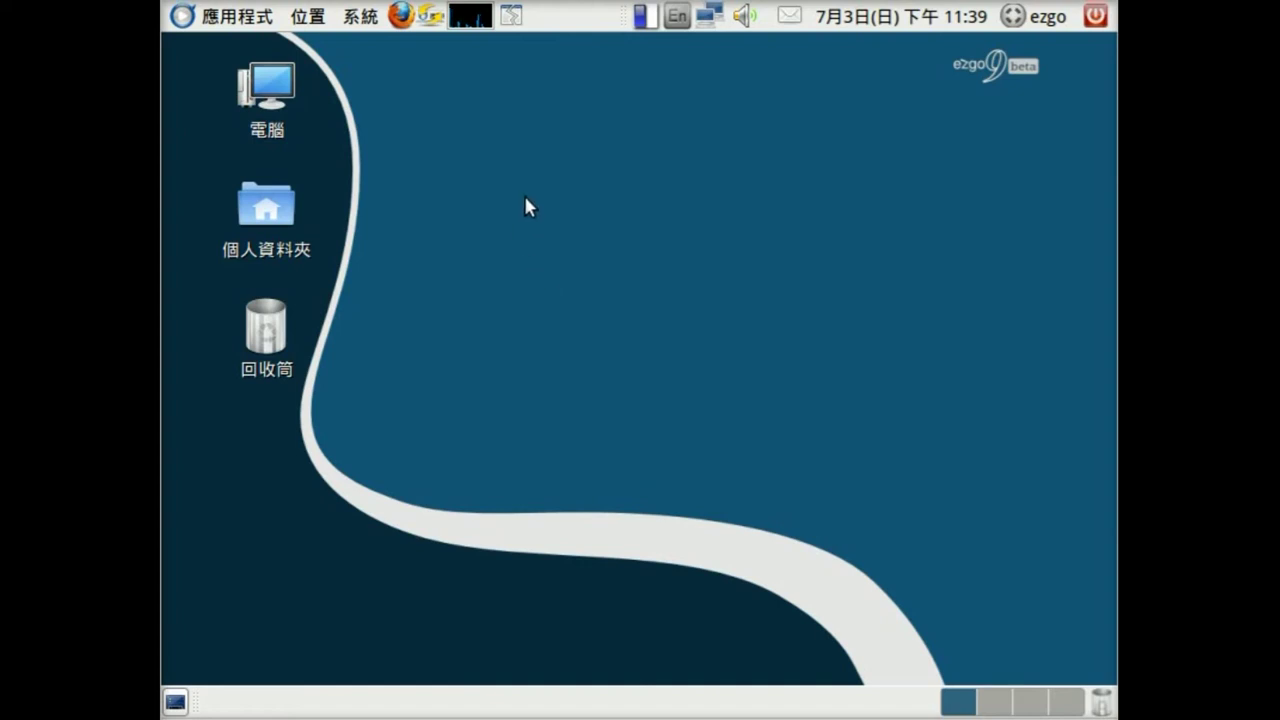
- Enable automatic restore at boot for the student account and acknowledge the information notice
left_click(366, 22)
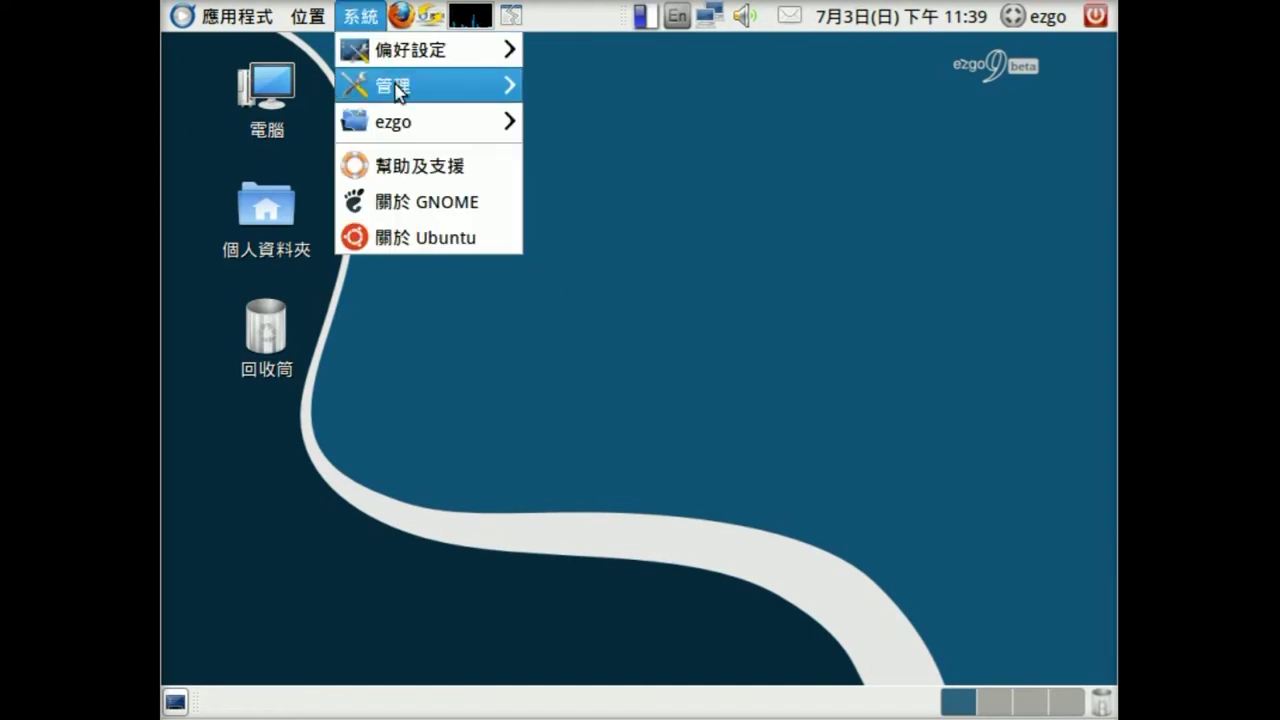
mouse_move(400, 127)
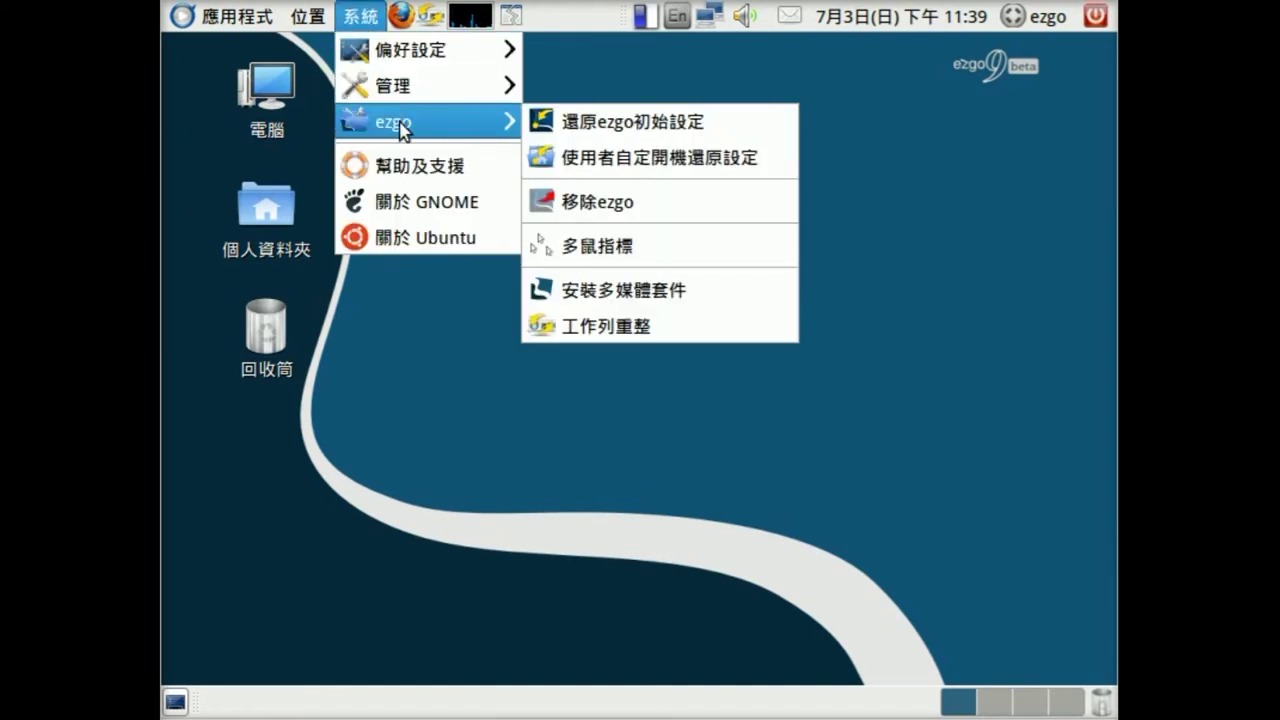
left_click(655, 177)
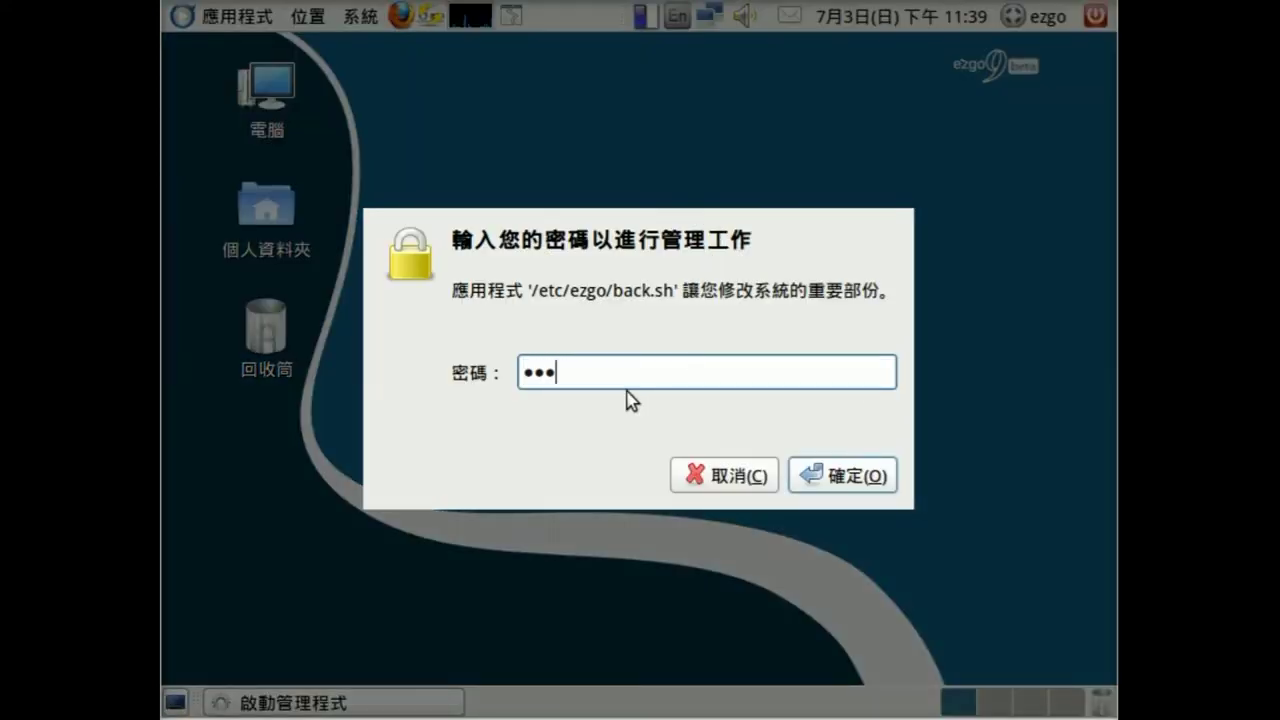
left_click(871, 478)
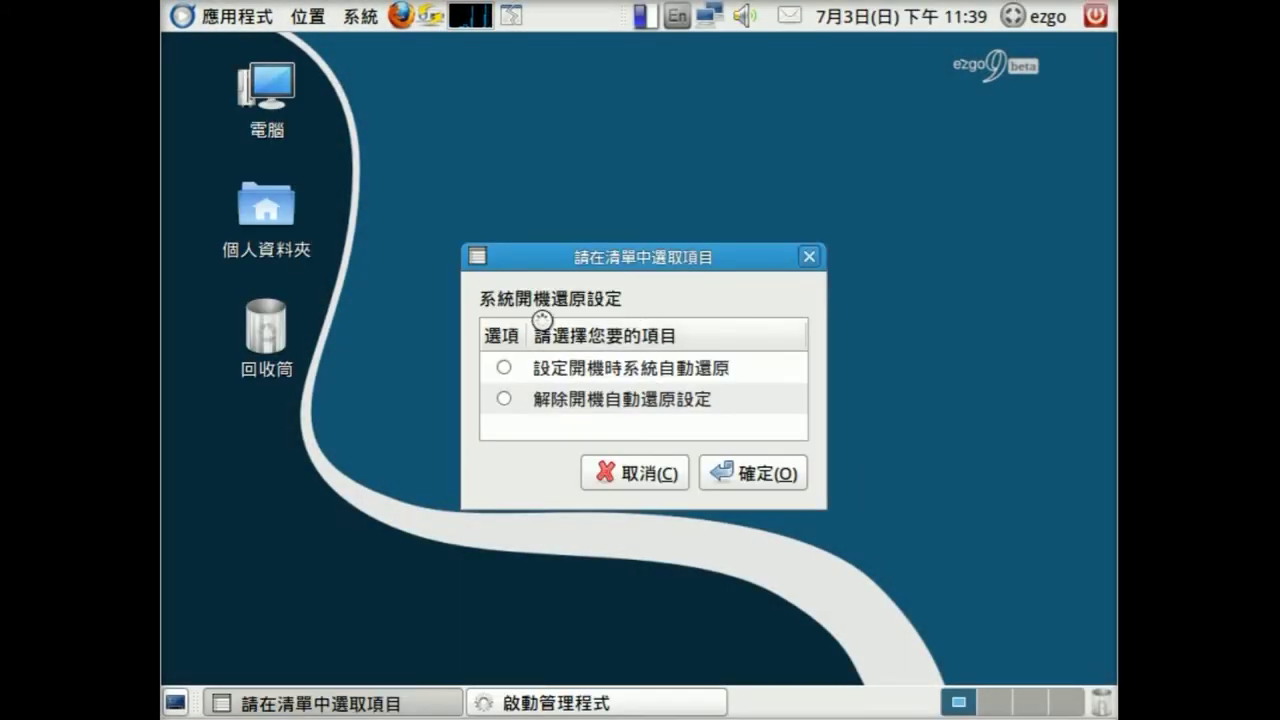
left_click(504, 367)
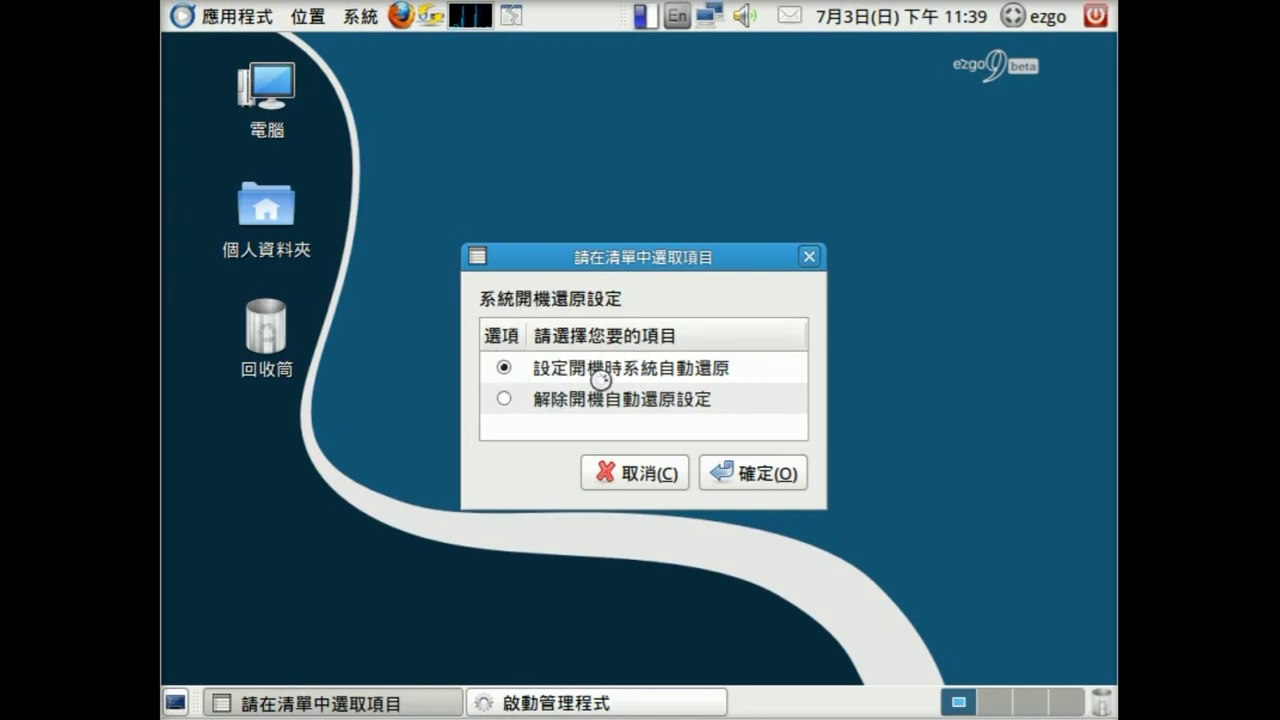
left_click(754, 478)
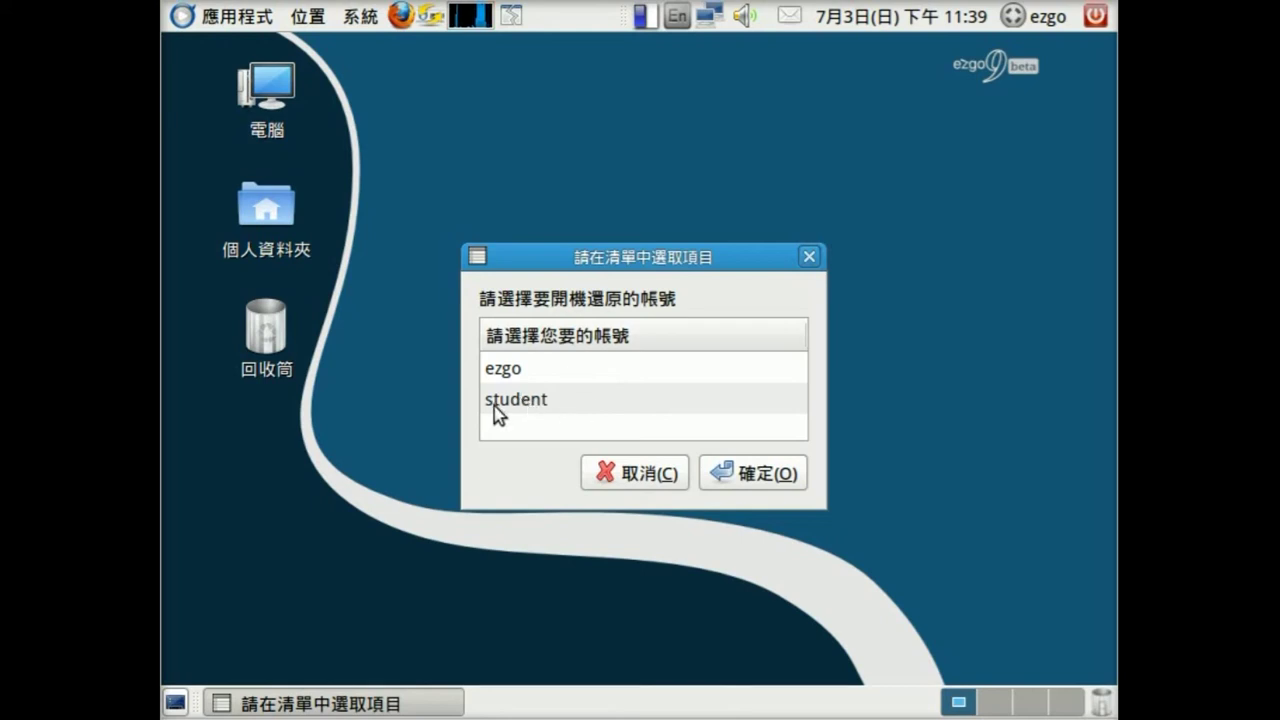
left_click(494, 406)
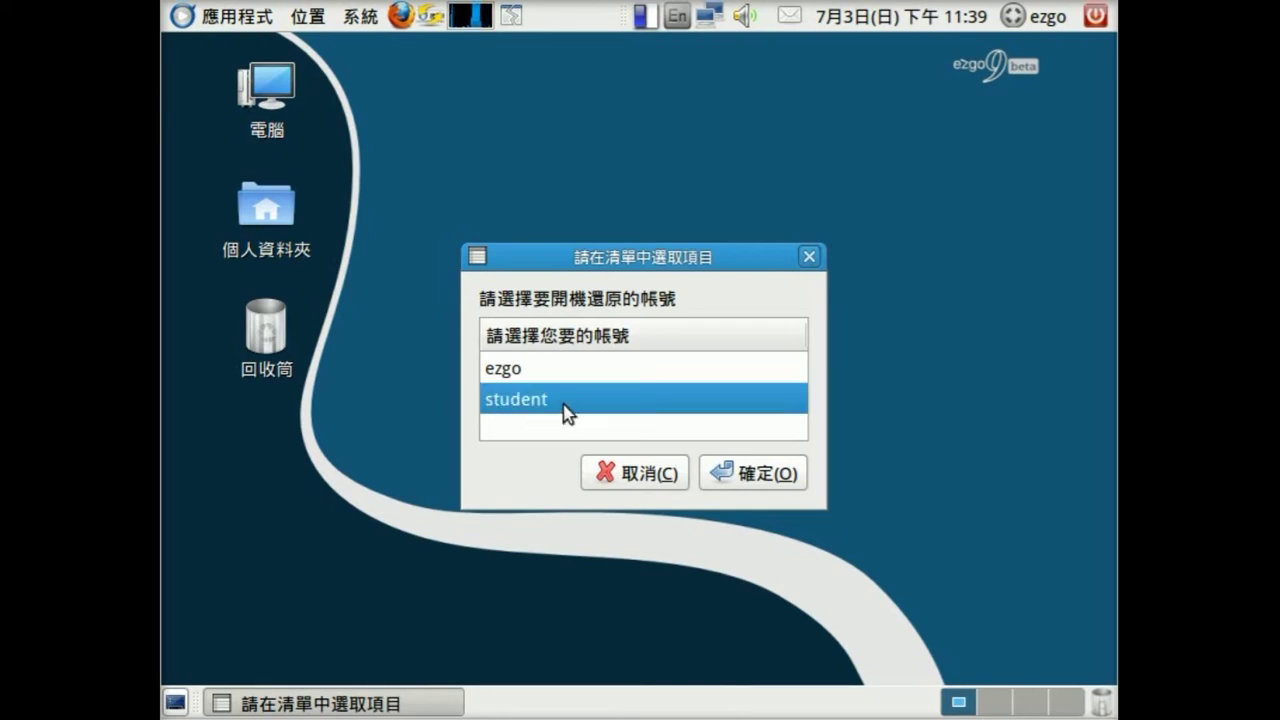
left_click(766, 476)
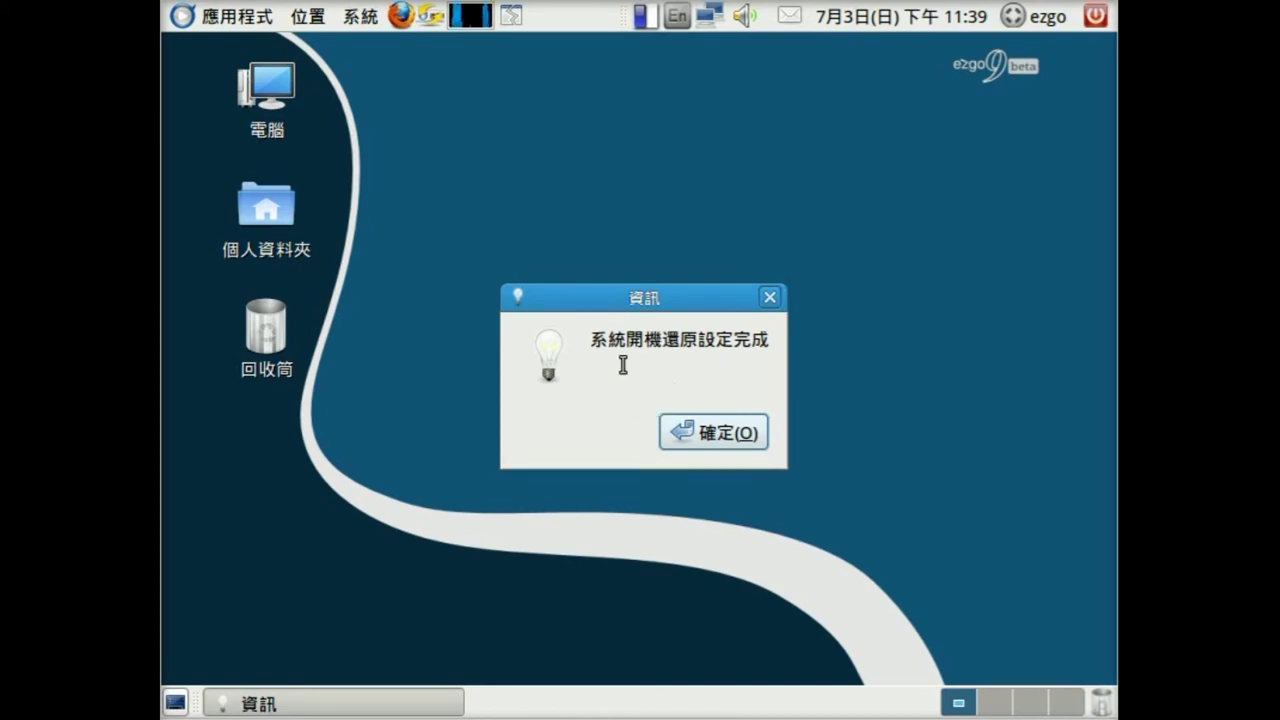
left_click(726, 436)
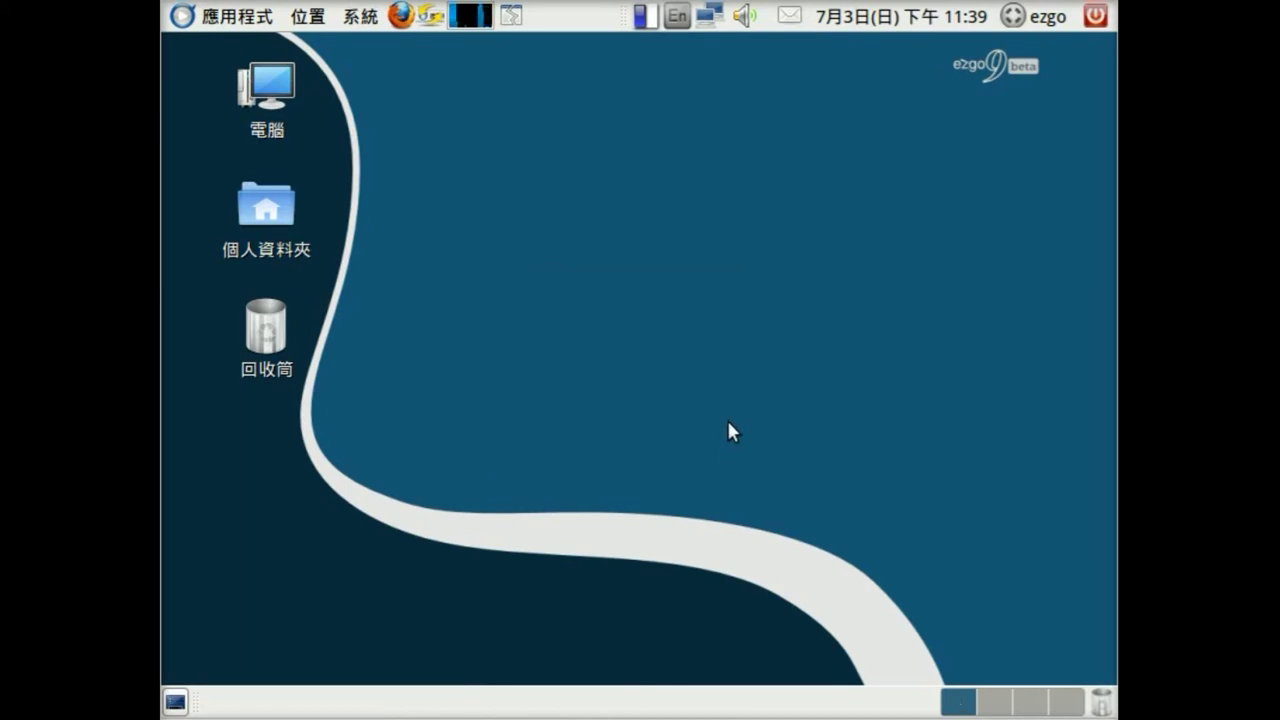
- Review the 使用者自定開機還原設定 options and cancel without changing anything
left_click(365, 17)
mouse_move(432, 118)
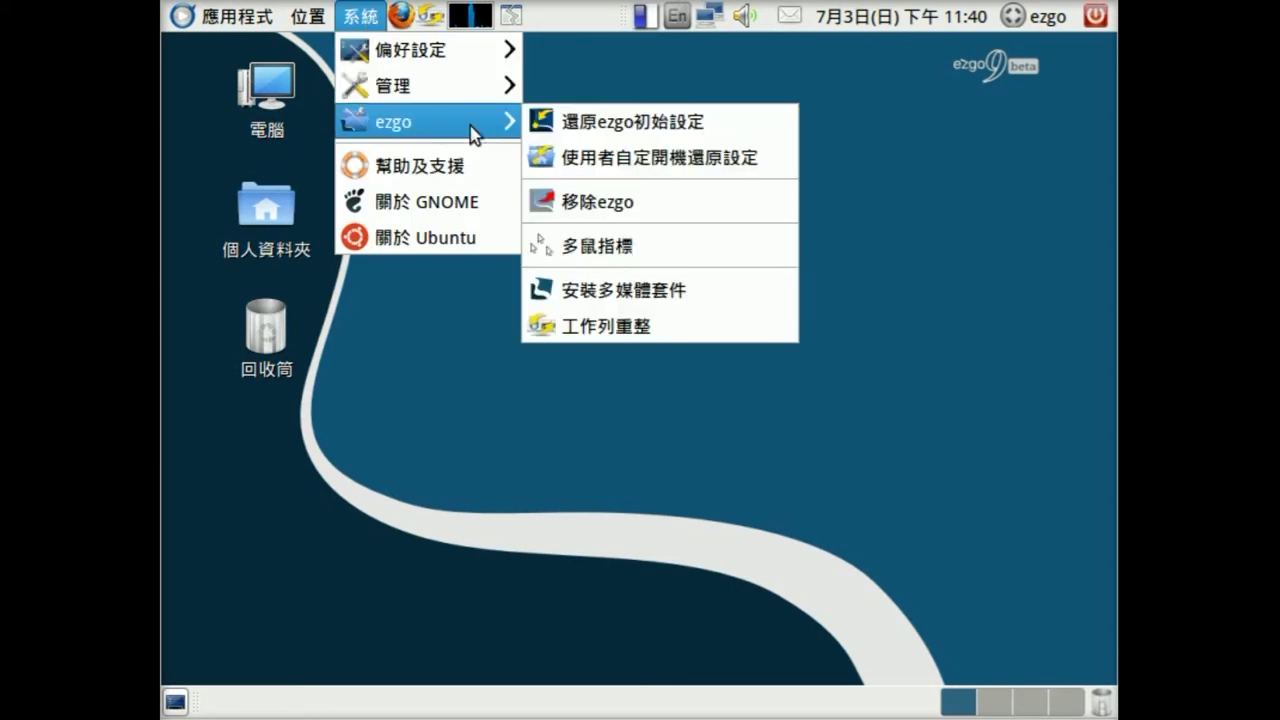
left_click(632, 158)
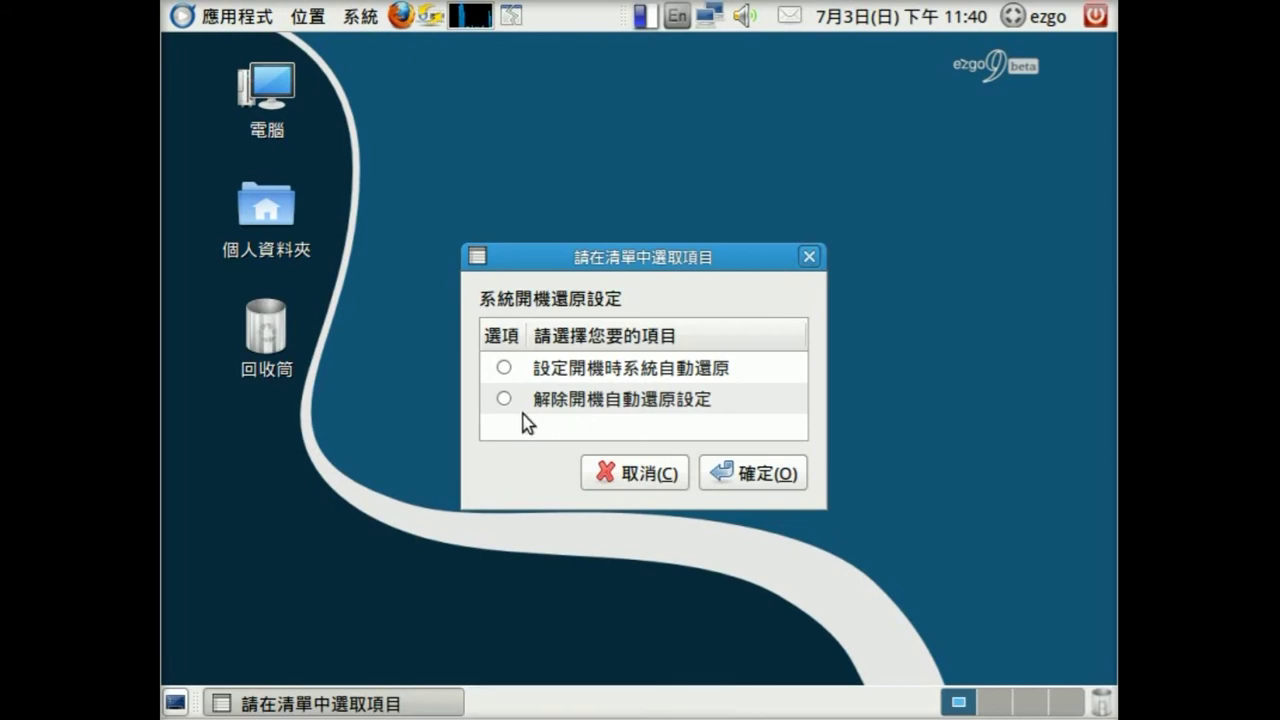
left_click(648, 488)
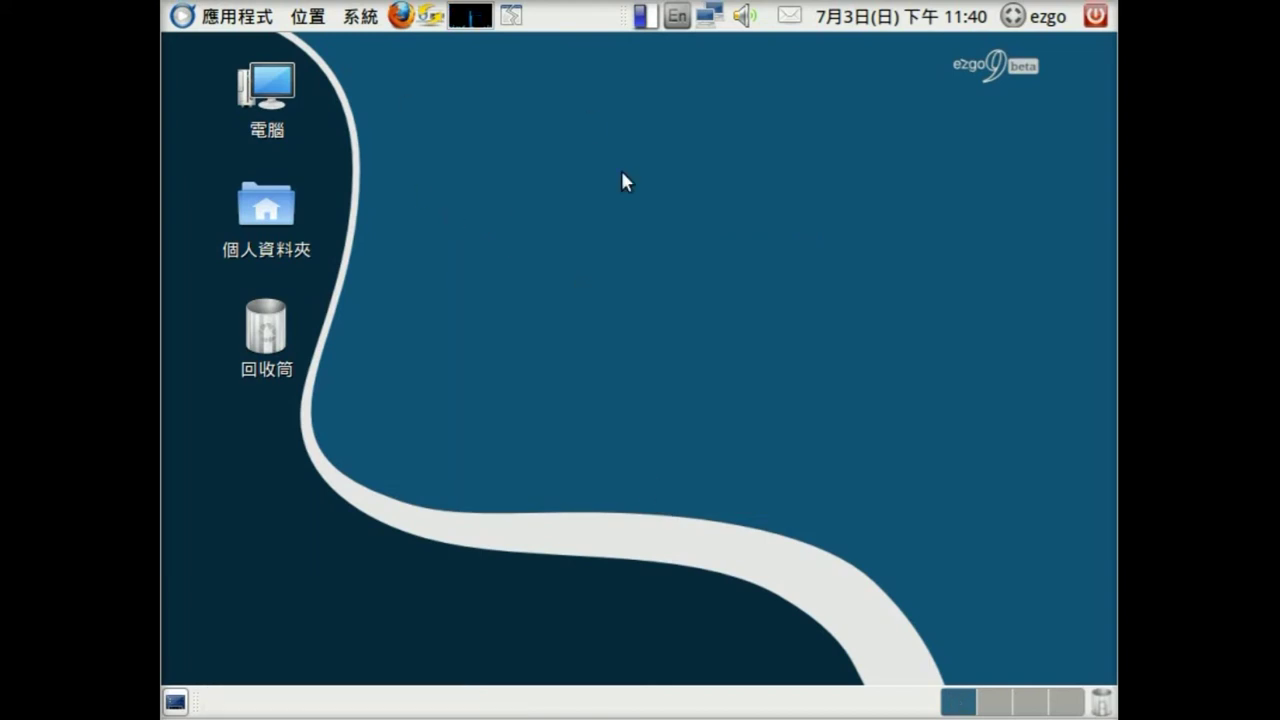
- Restart the computer from the top-panel power menu, confirming 重新啟動
left_click(1095, 20)
left_click(977, 288)
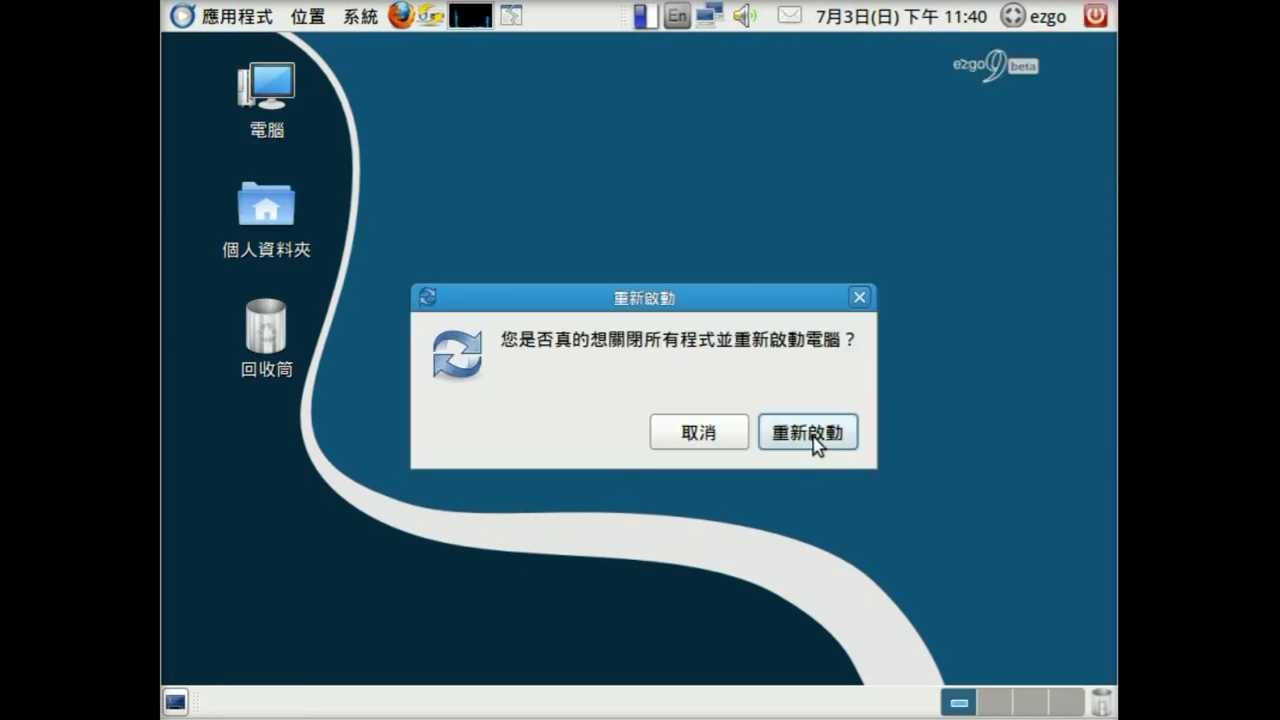
left_click(815, 443)
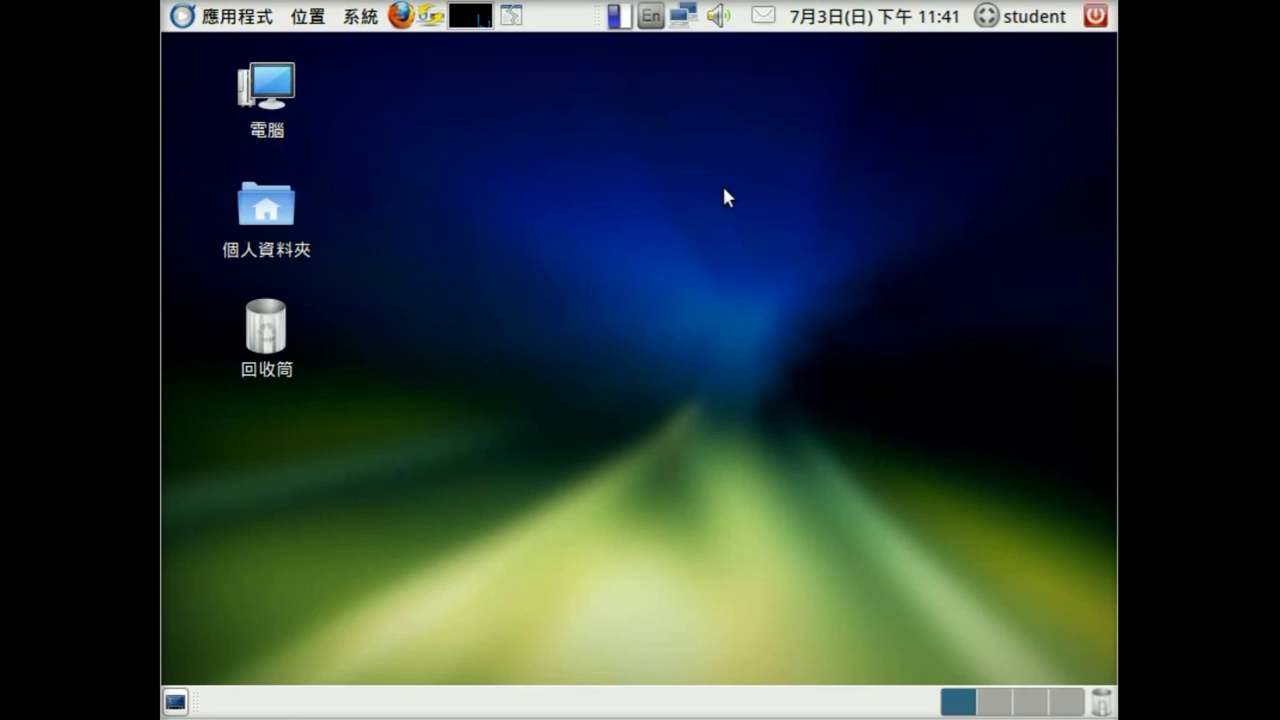
- Create a new desktop folder keeping the default name 未命名資料夾
right_click(416, 160)
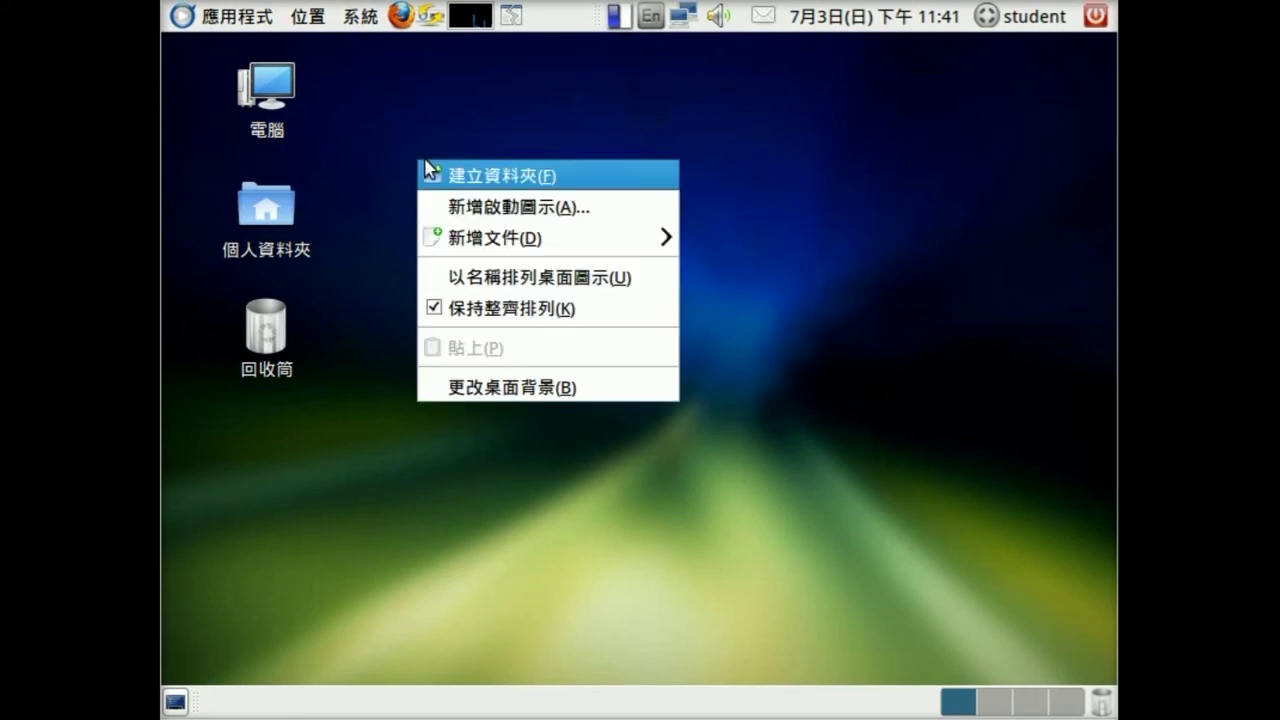
left_click(487, 176)
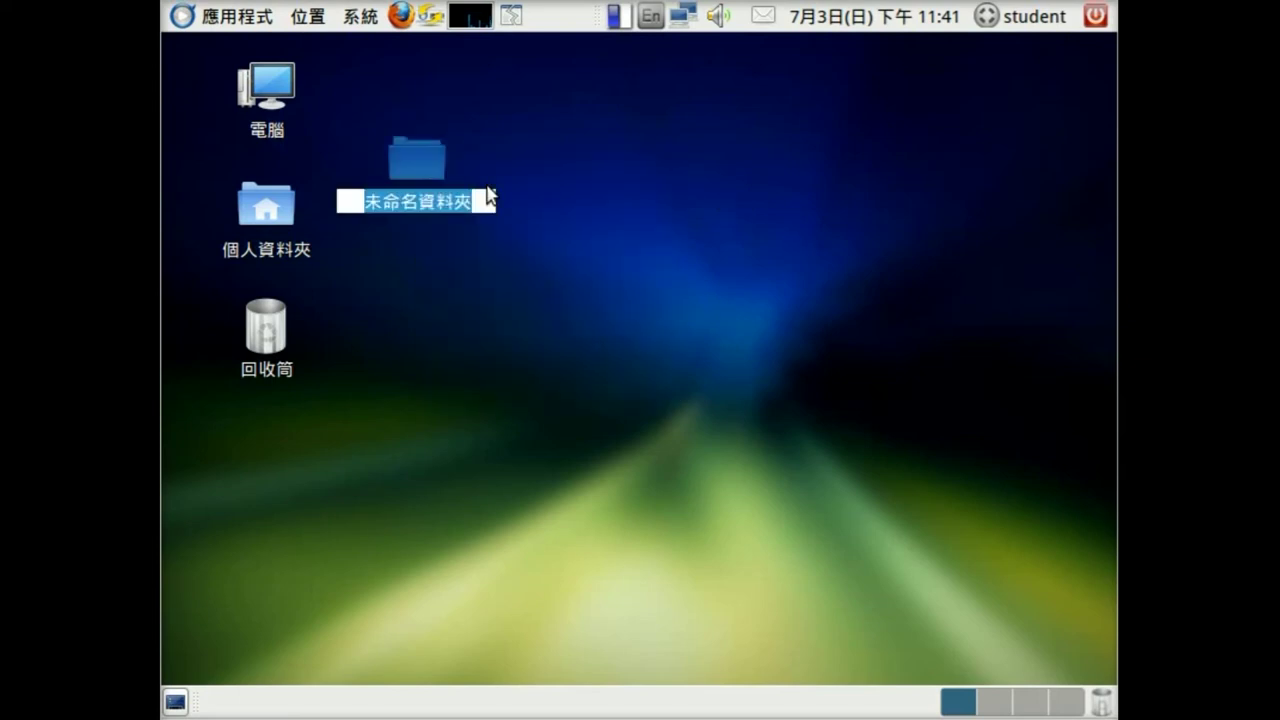
left_click(602, 192)
- Change the desktop background to the blue swirl ezgo wallpaper
right_click(630, 150)
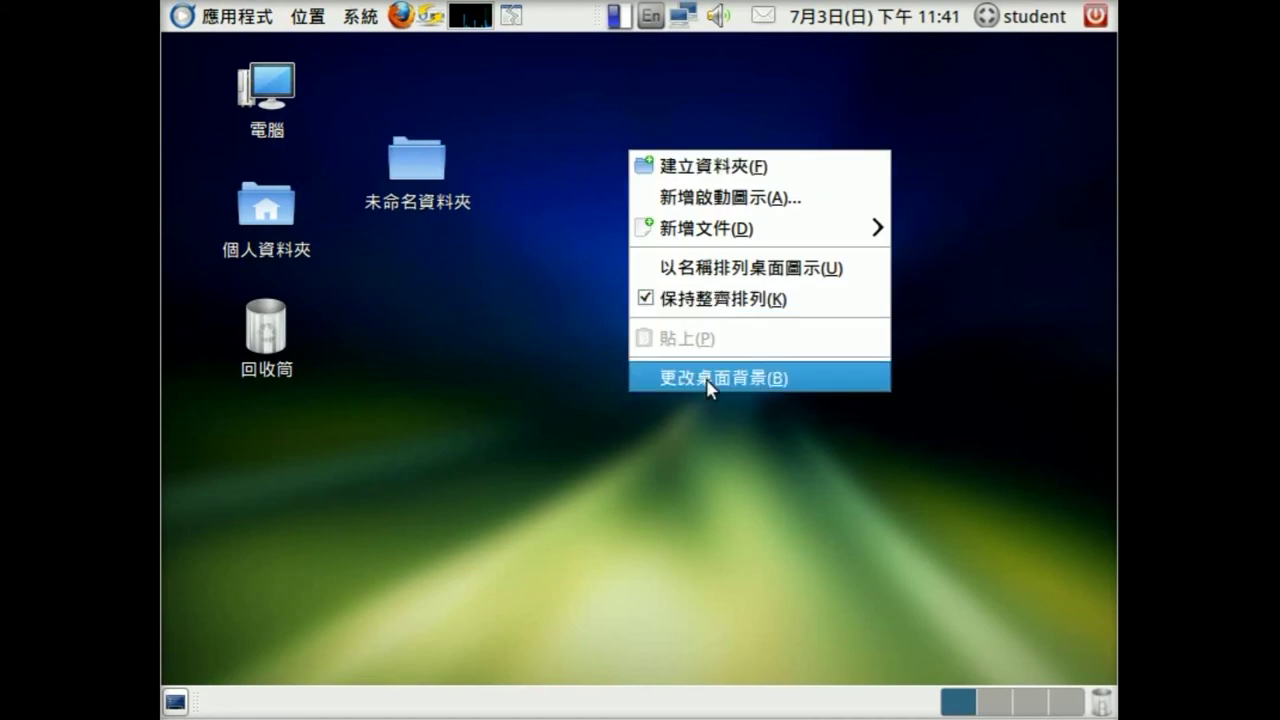
left_click(702, 380)
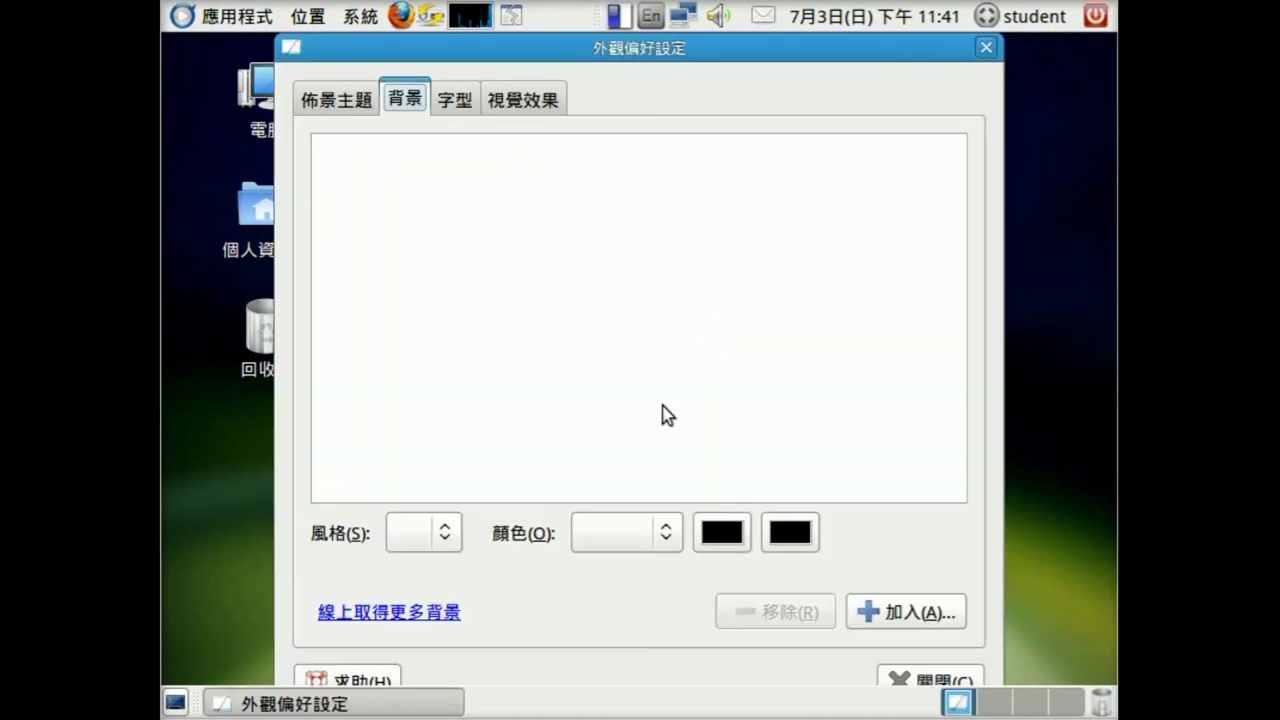
left_click_drag(966, 277, 737, 417)
left_click(738, 361)
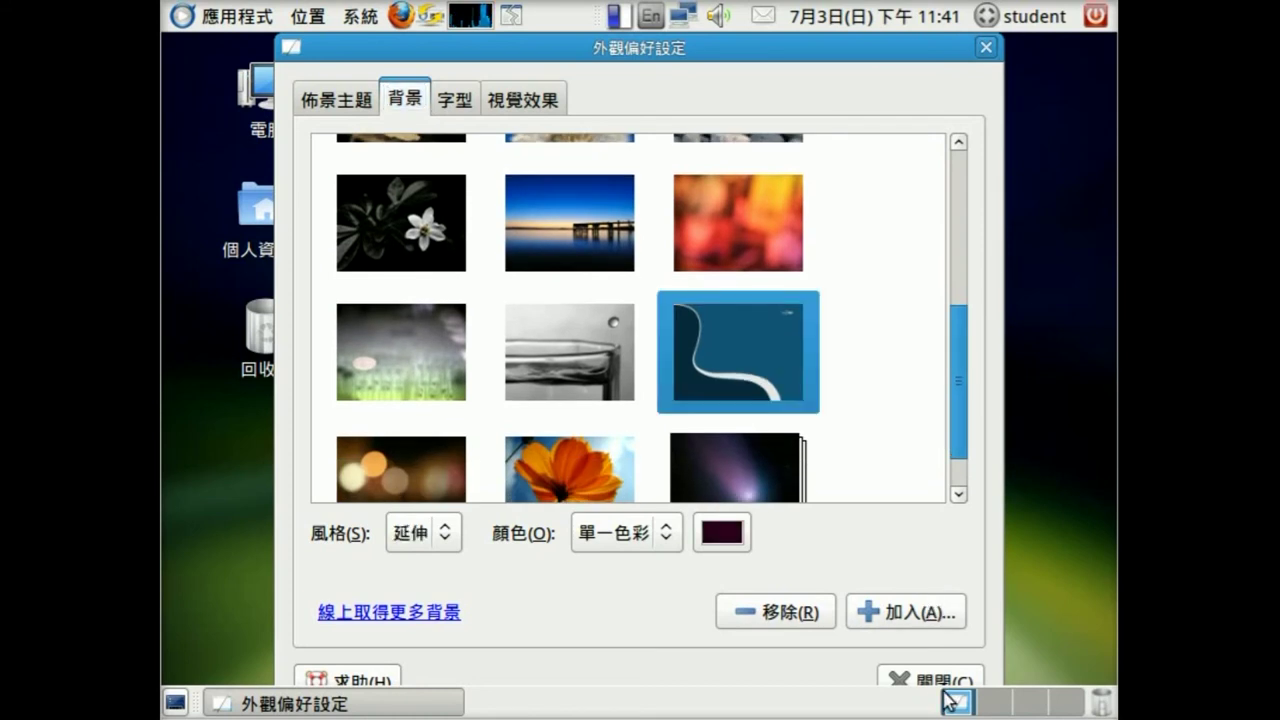
left_click(927, 681)
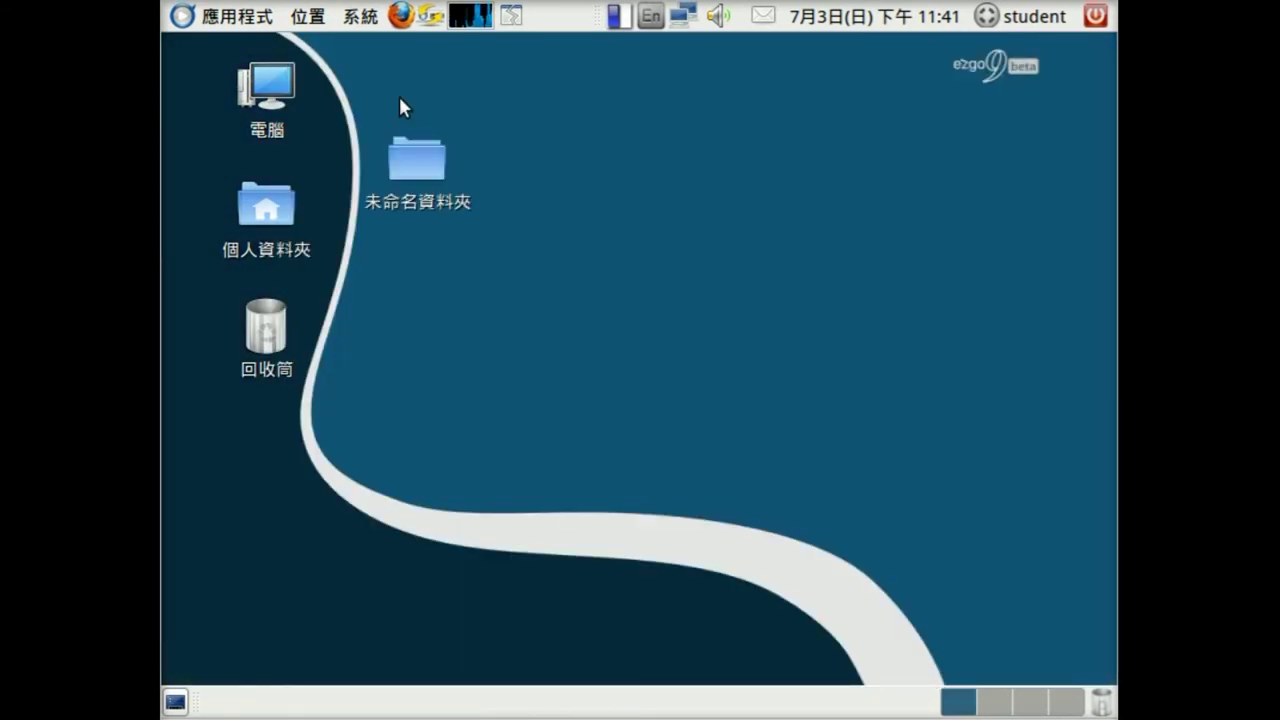
right_click(401, 15)
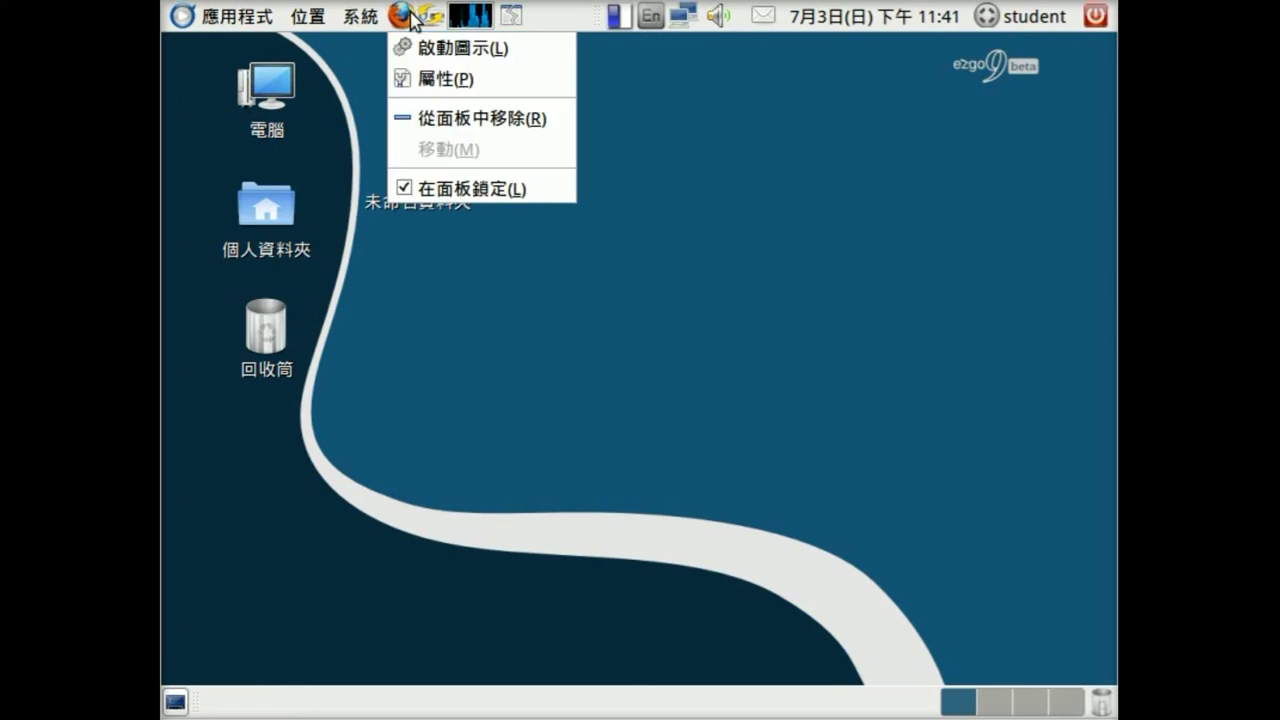
left_click(746, 110)
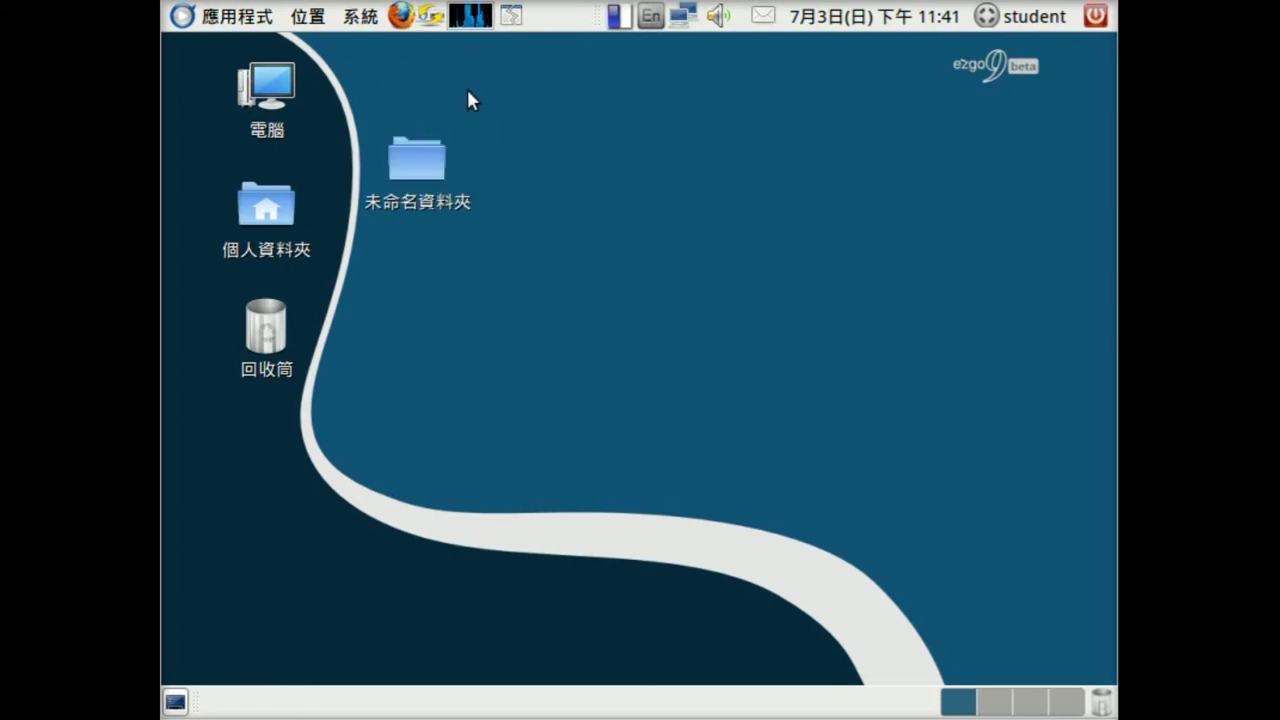
- Open the 教育部 bookmark in Firefox, set it as home page via 偏好設定, then close Firefox
left_click(401, 16)
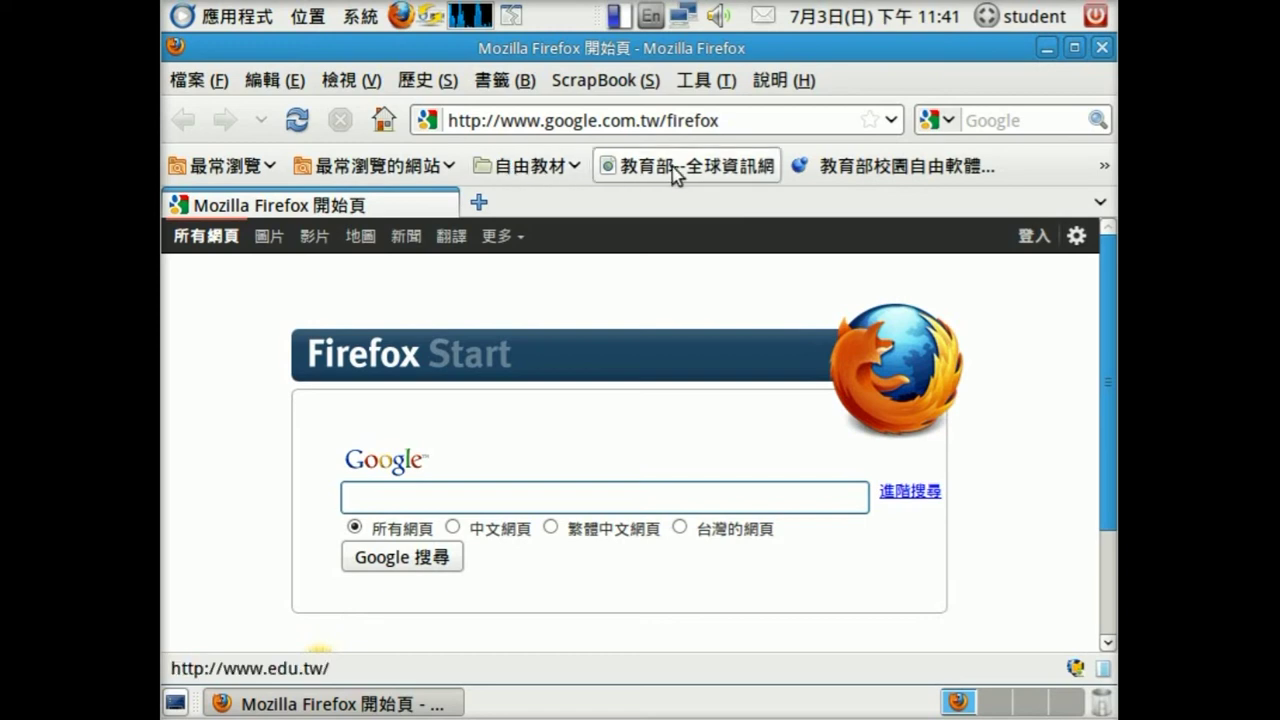
left_click(672, 167)
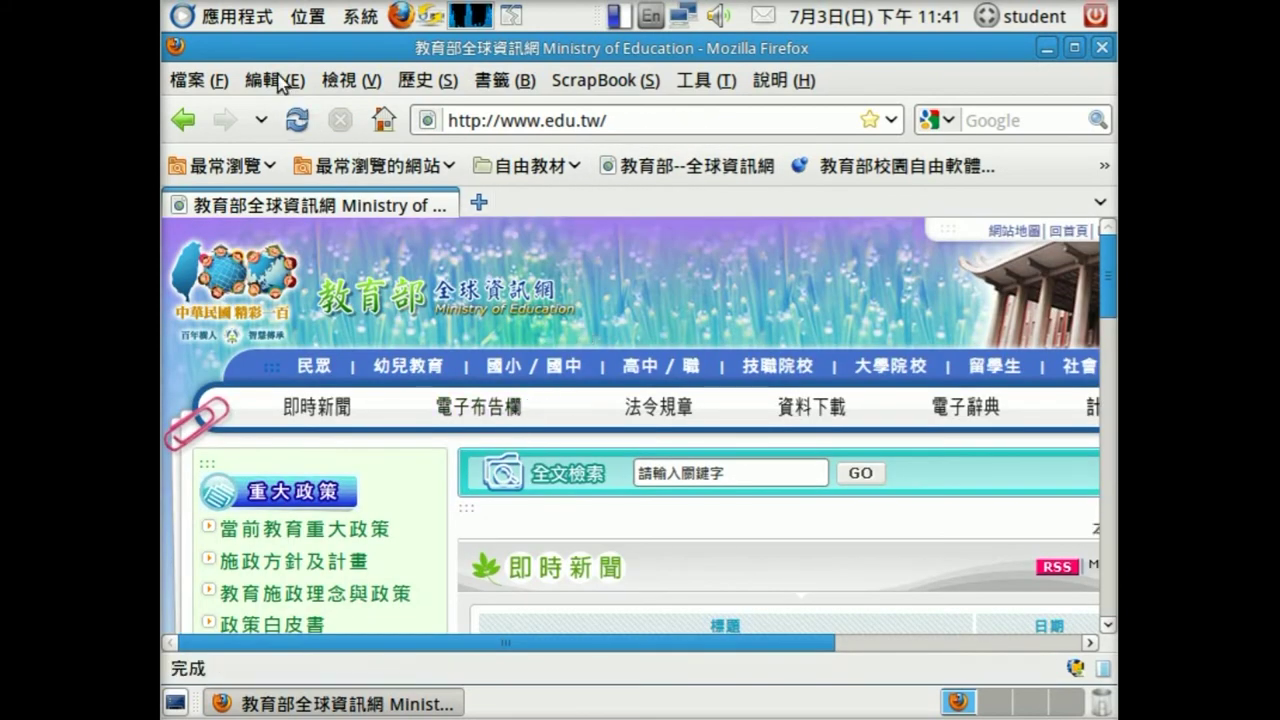
left_click(276, 80)
left_click(300, 443)
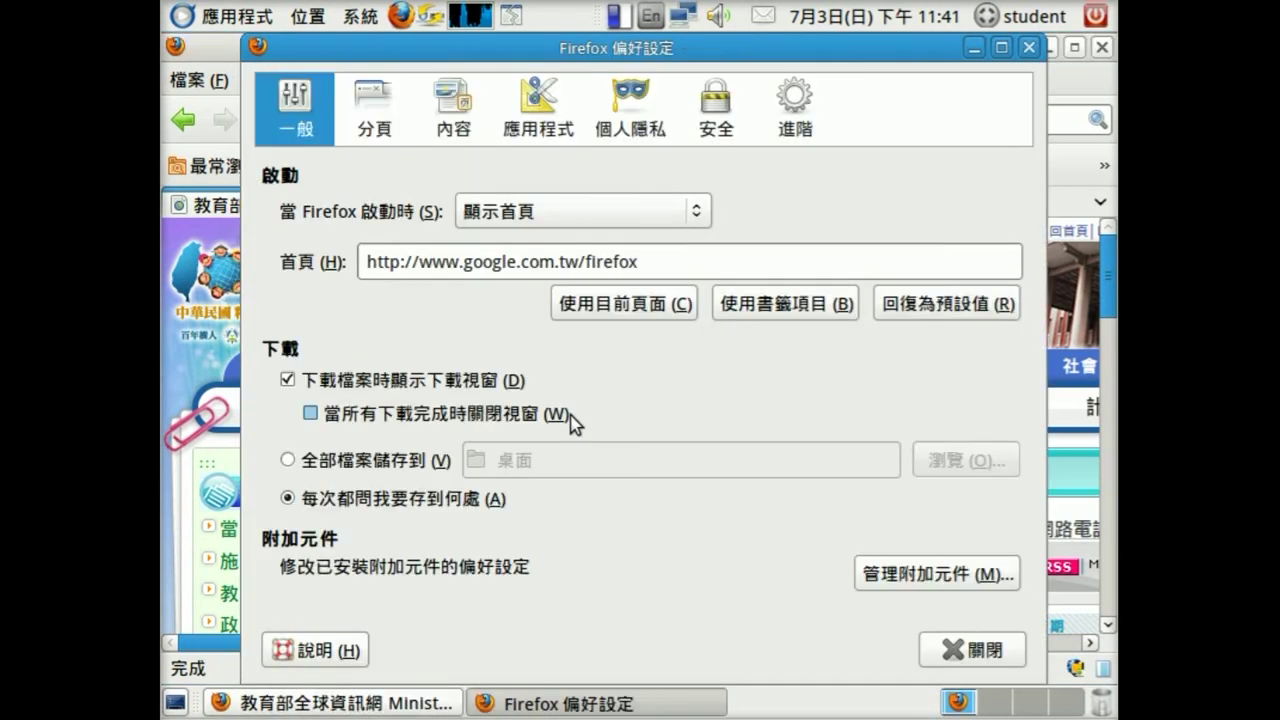
left_click(593, 300)
left_click(943, 652)
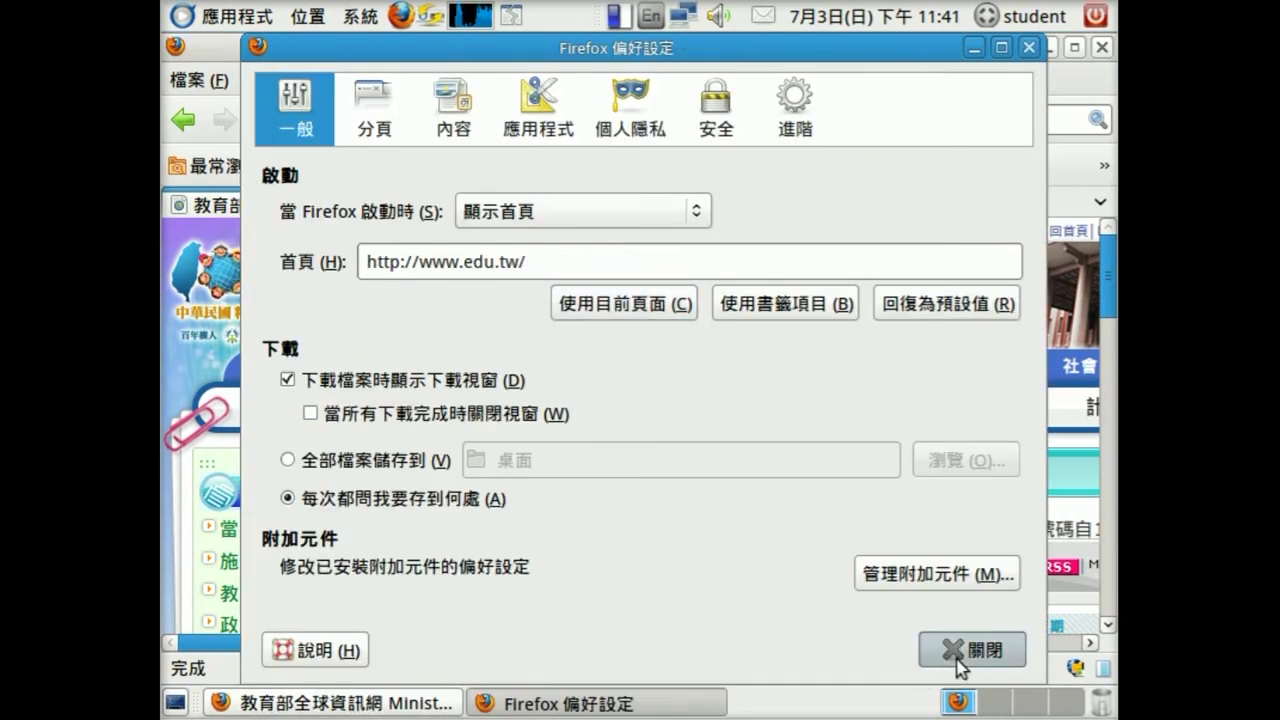
left_click(1102, 47)
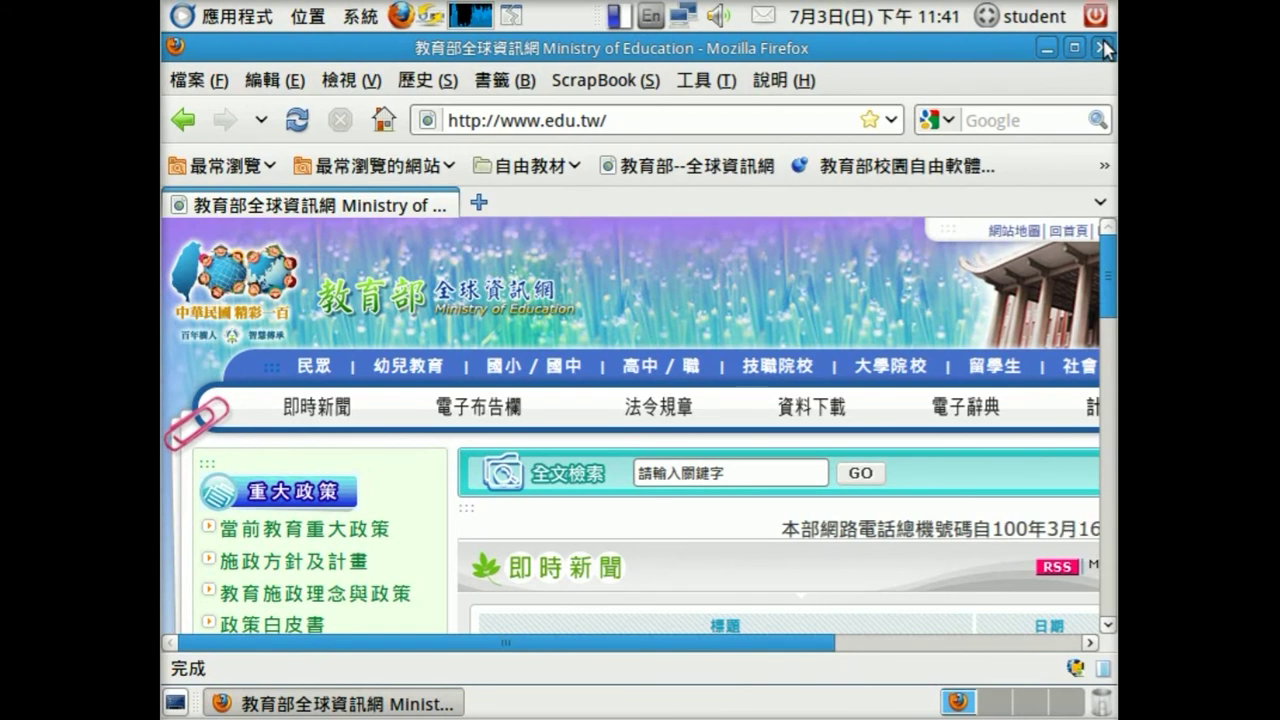
- Use 從面板中移除 to drop the Firefox launcher and the volume applet from the panel
right_click(402, 18)
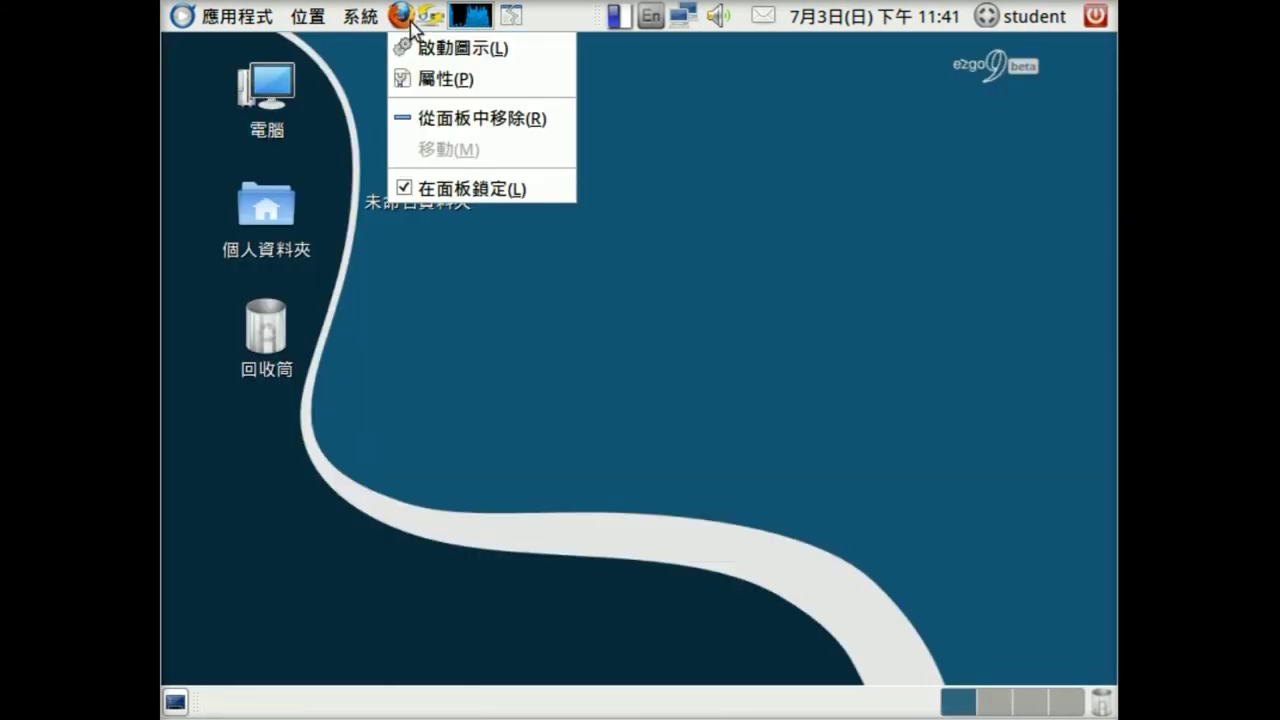
left_click(455, 120)
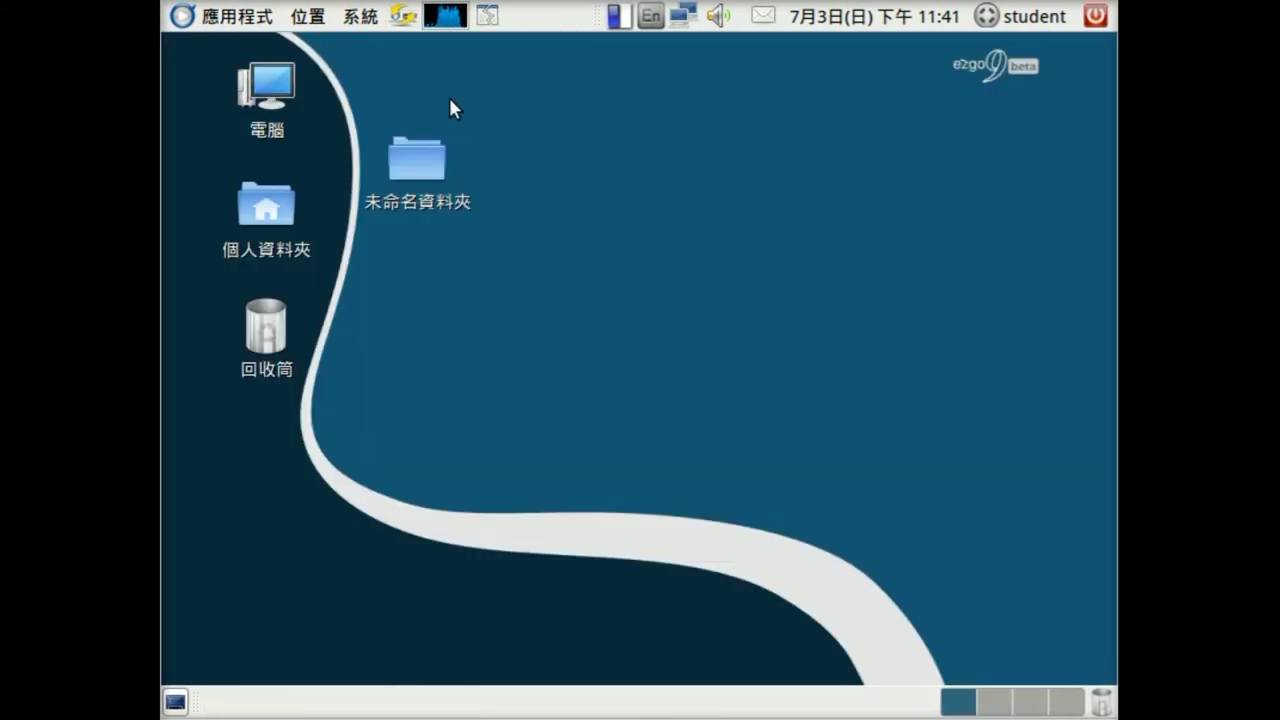
right_click(651, 20)
left_click(493, 52)
right_click(714, 17)
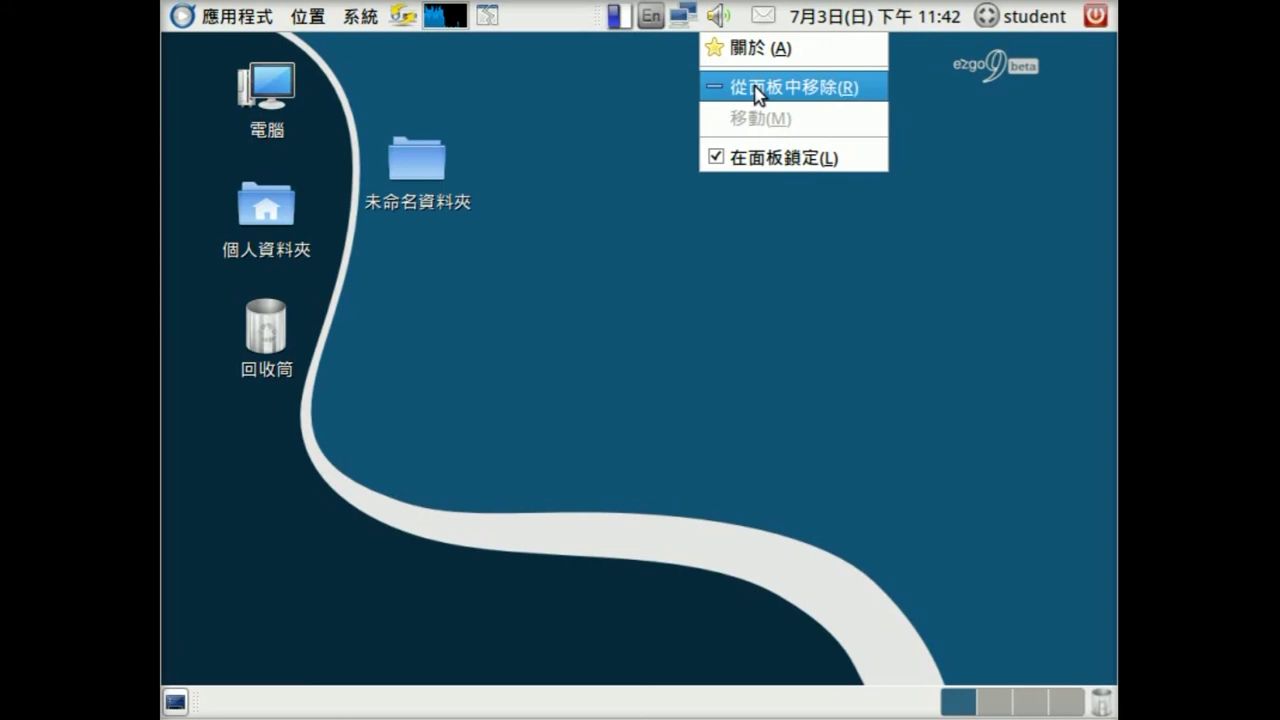
left_click(757, 89)
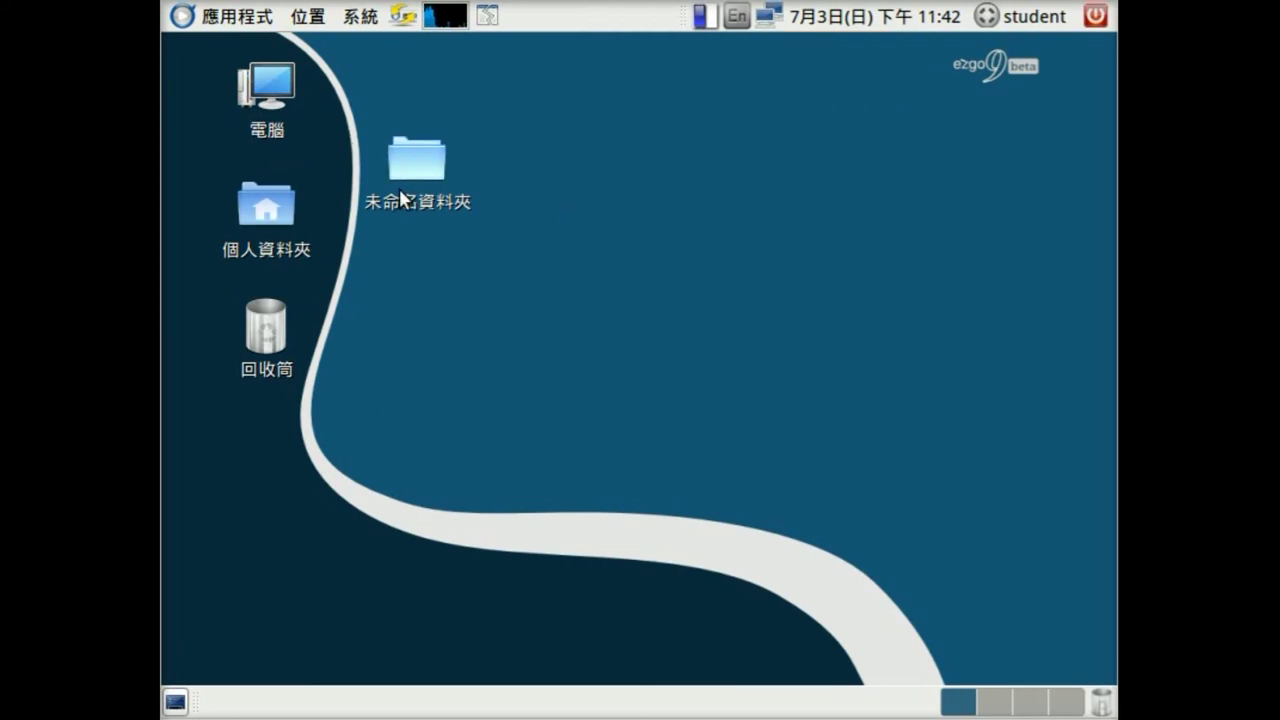
left_click(1097, 16)
- Restart with 重新啟動 and let the system auto-login back into the restored student desktop
left_click(879, 347)
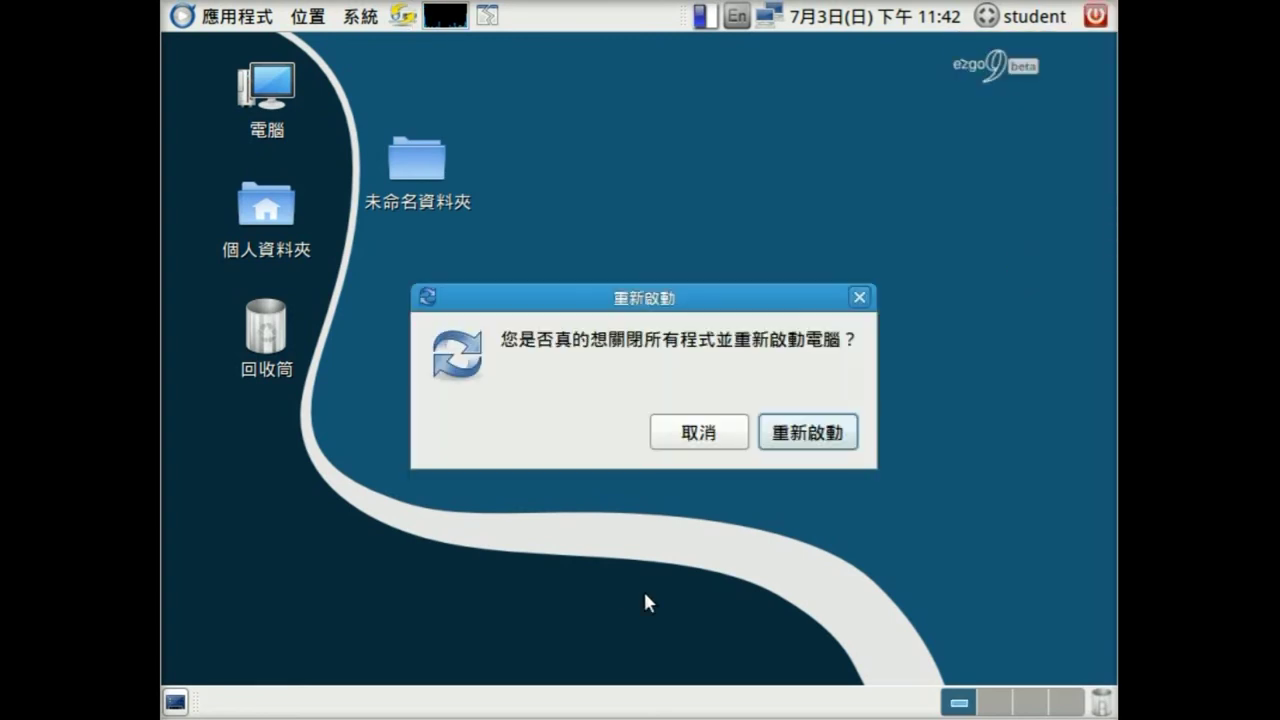
left_click(800, 436)
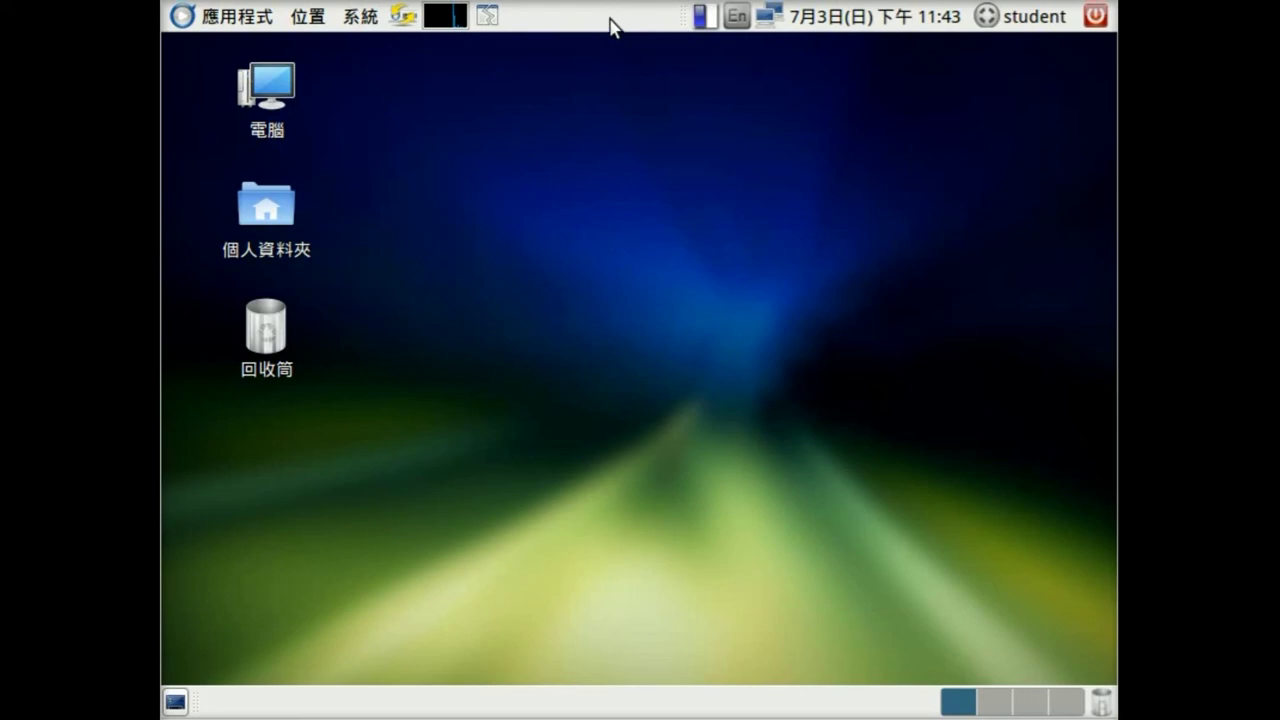
left_click(248, 20)
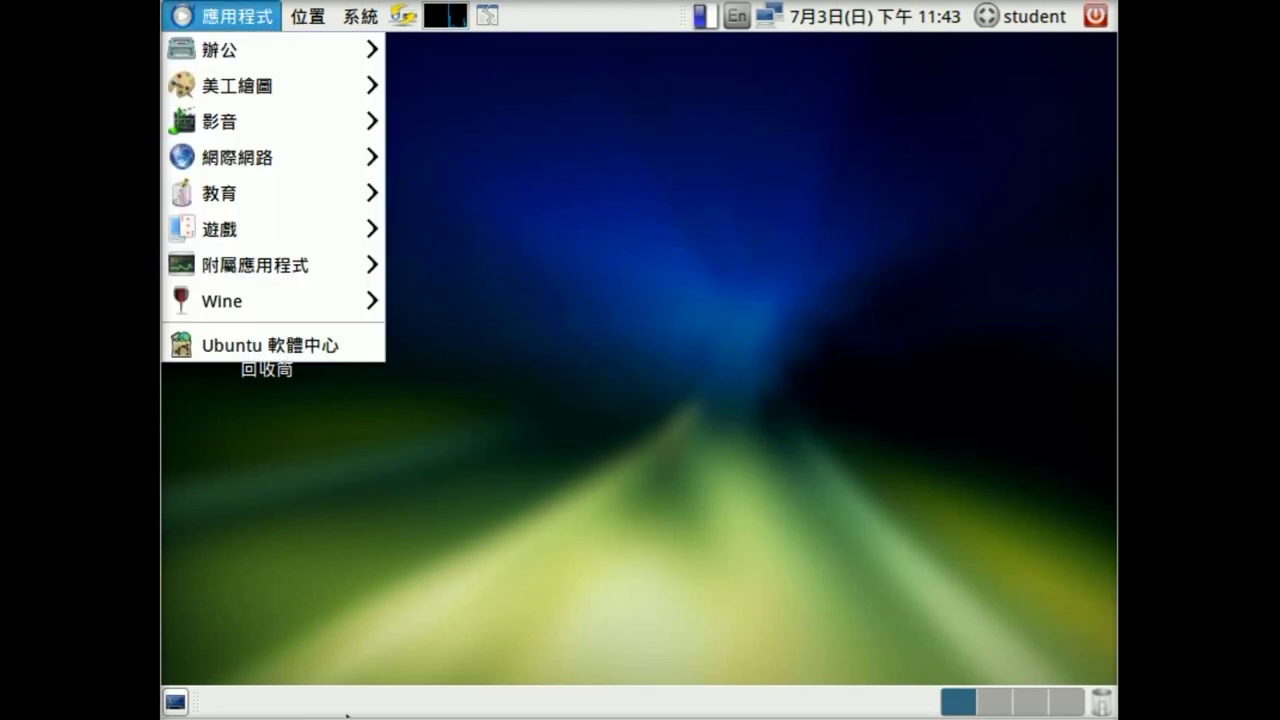
left_click(347, 714)
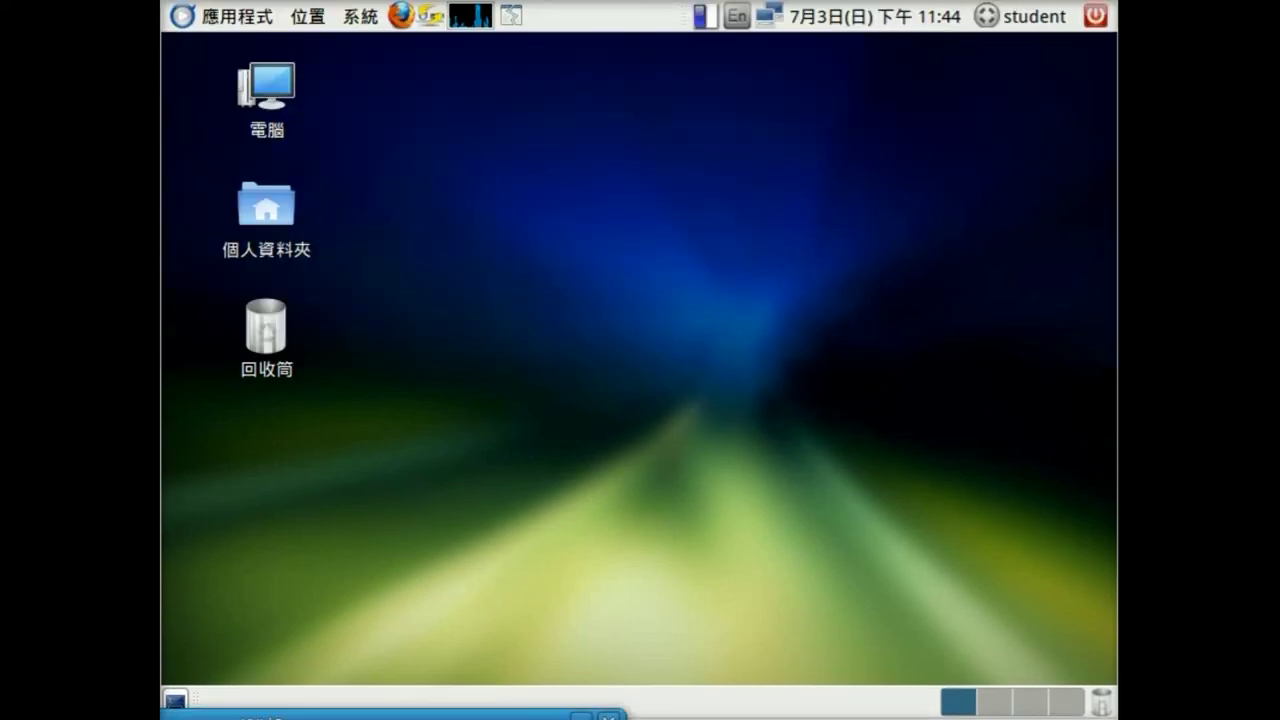
left_click(400, 16)
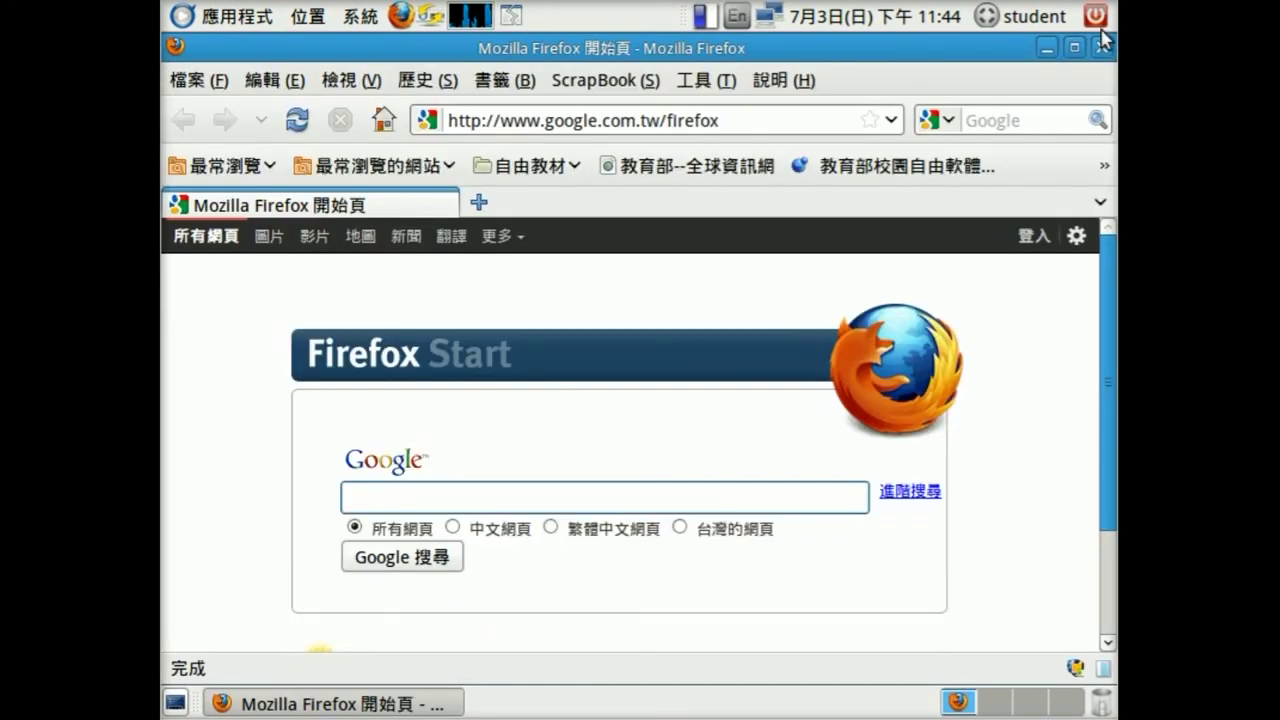
left_click(1102, 46)
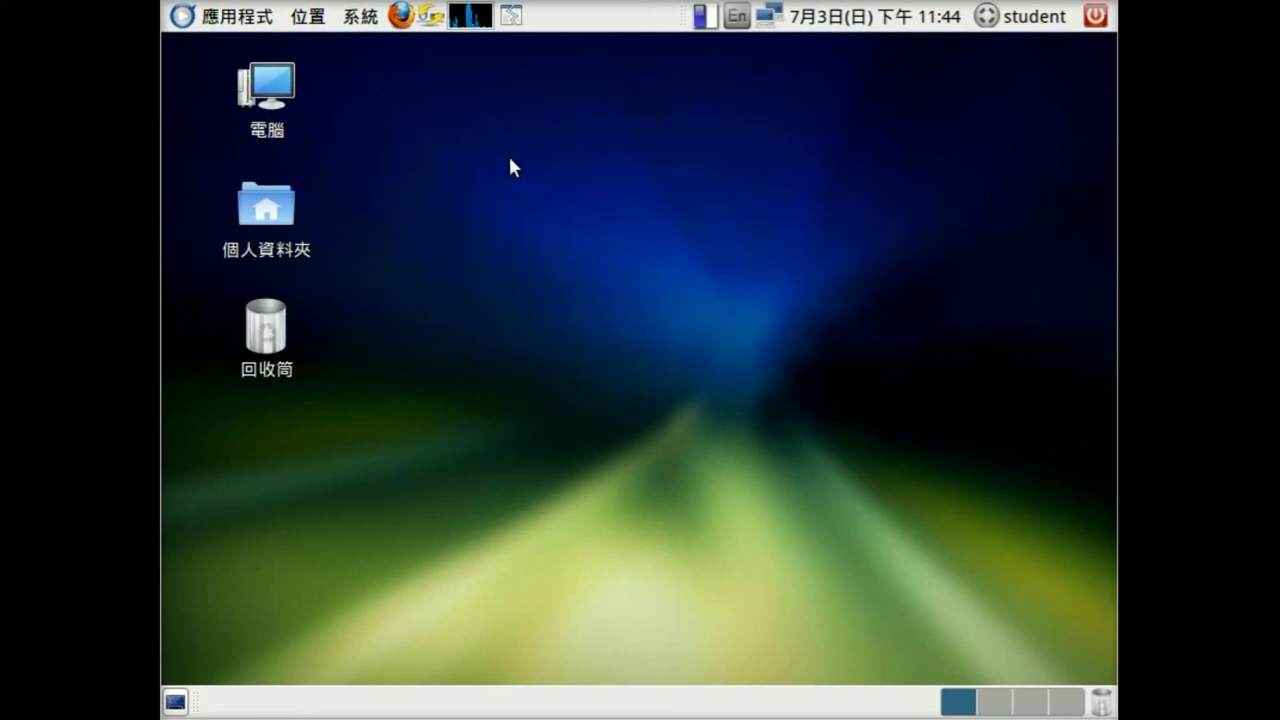
- Log out of the student session via the power menu's 登出 and confirm
left_click(1096, 16)
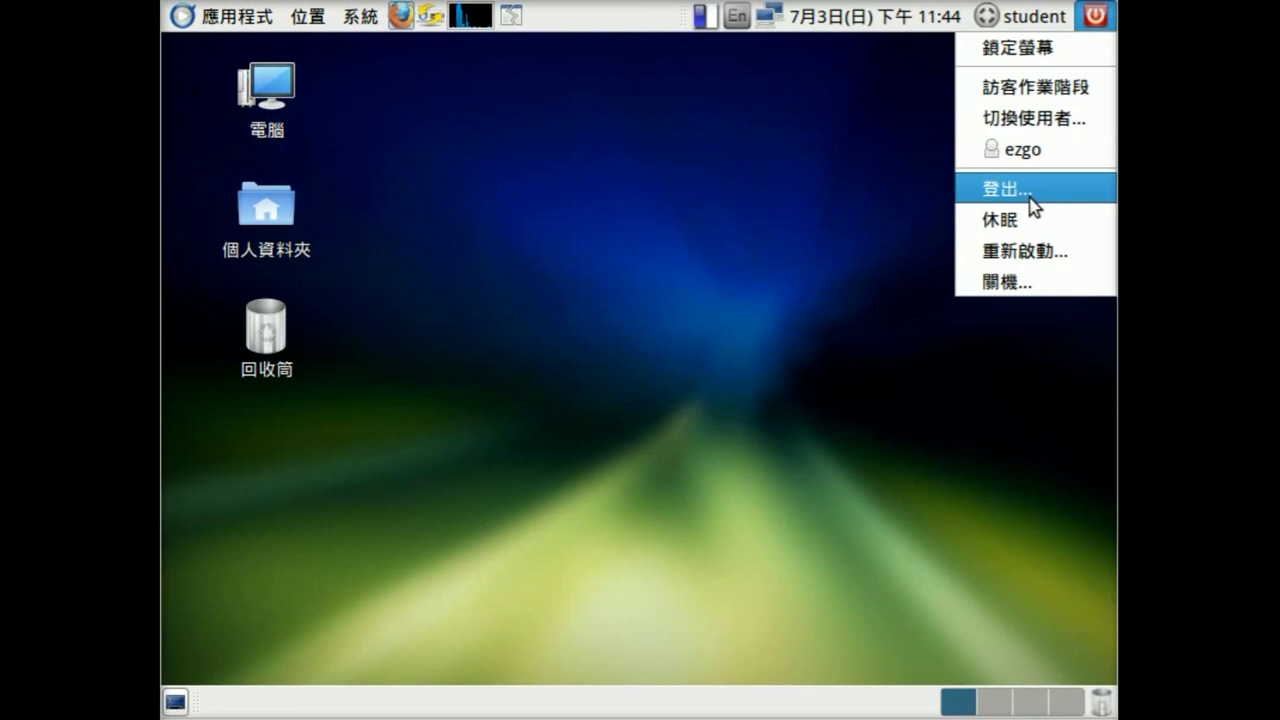
mouse_move(1020, 16)
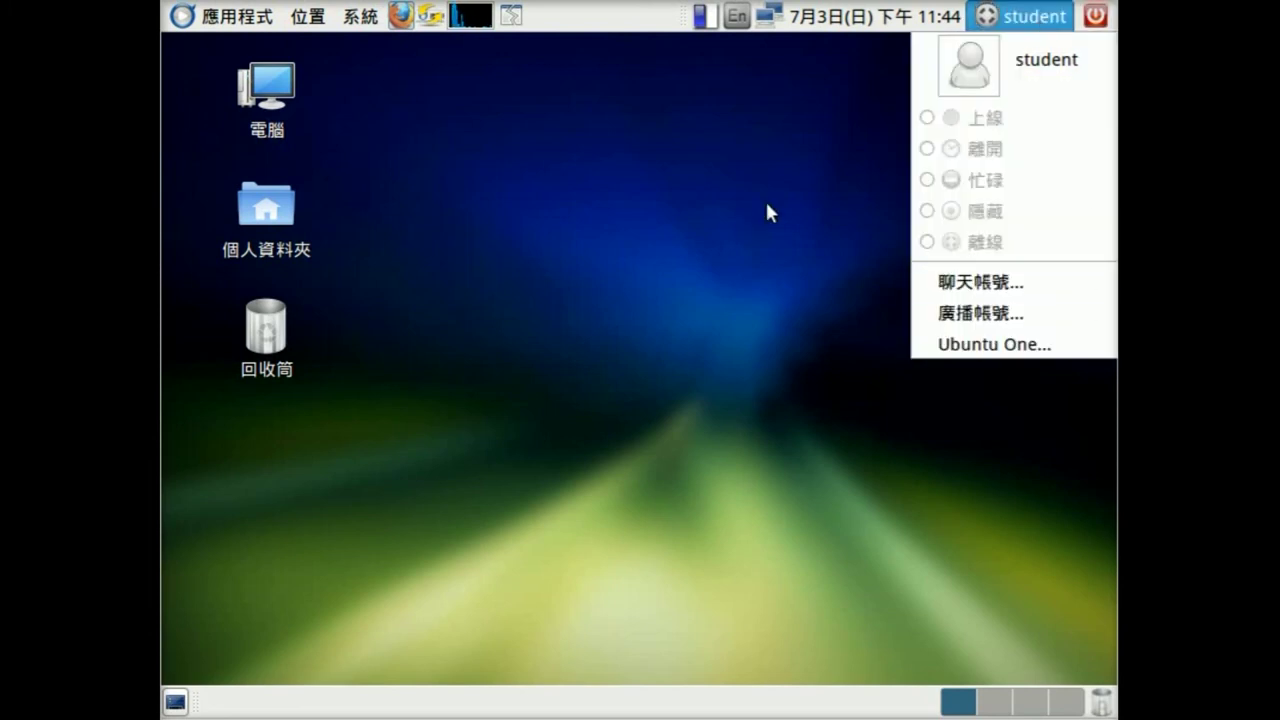
left_click(1096, 16)
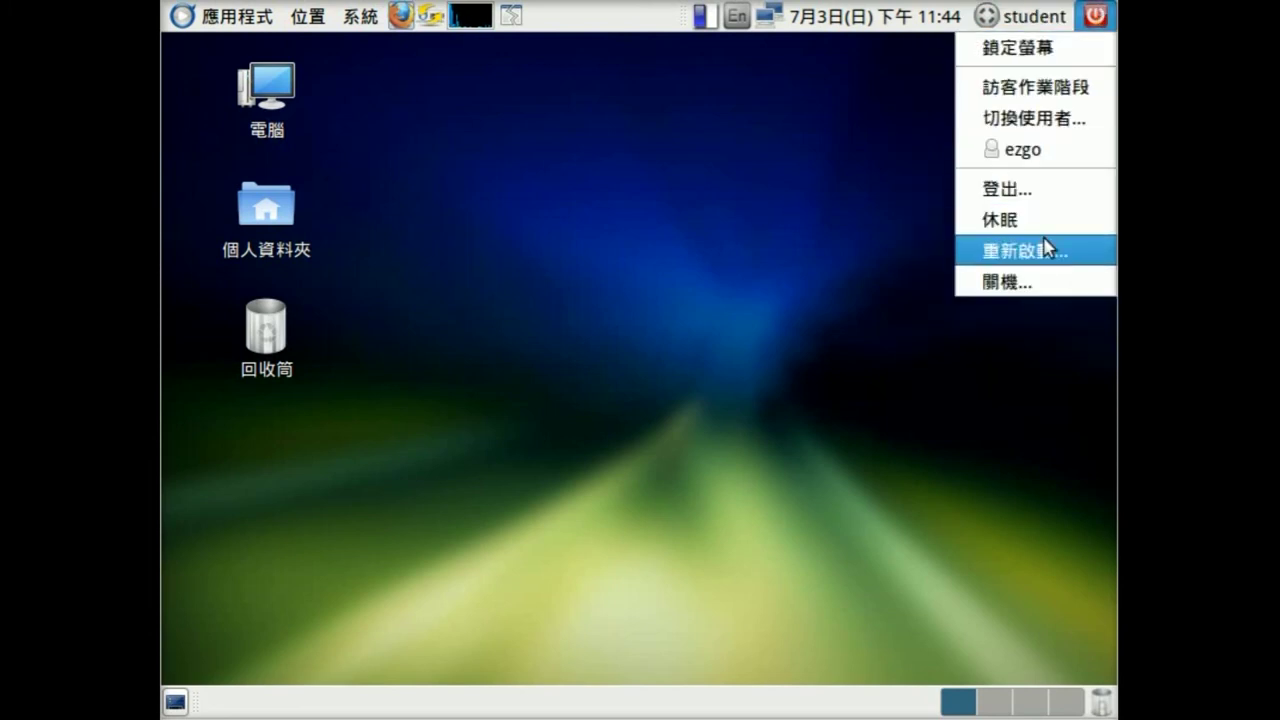
left_click(1034, 190)
left_click(815, 444)
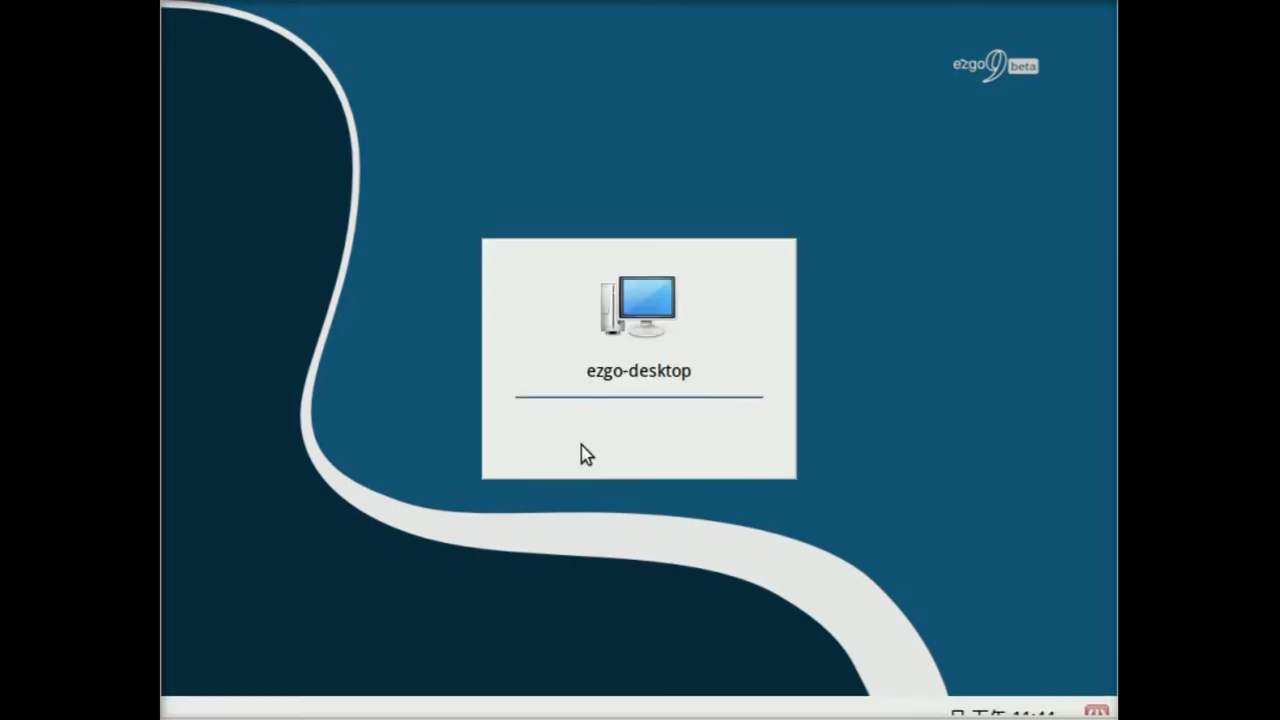
- Select ezgo at the greeter, enter its password, and sign in
left_click(625, 362)
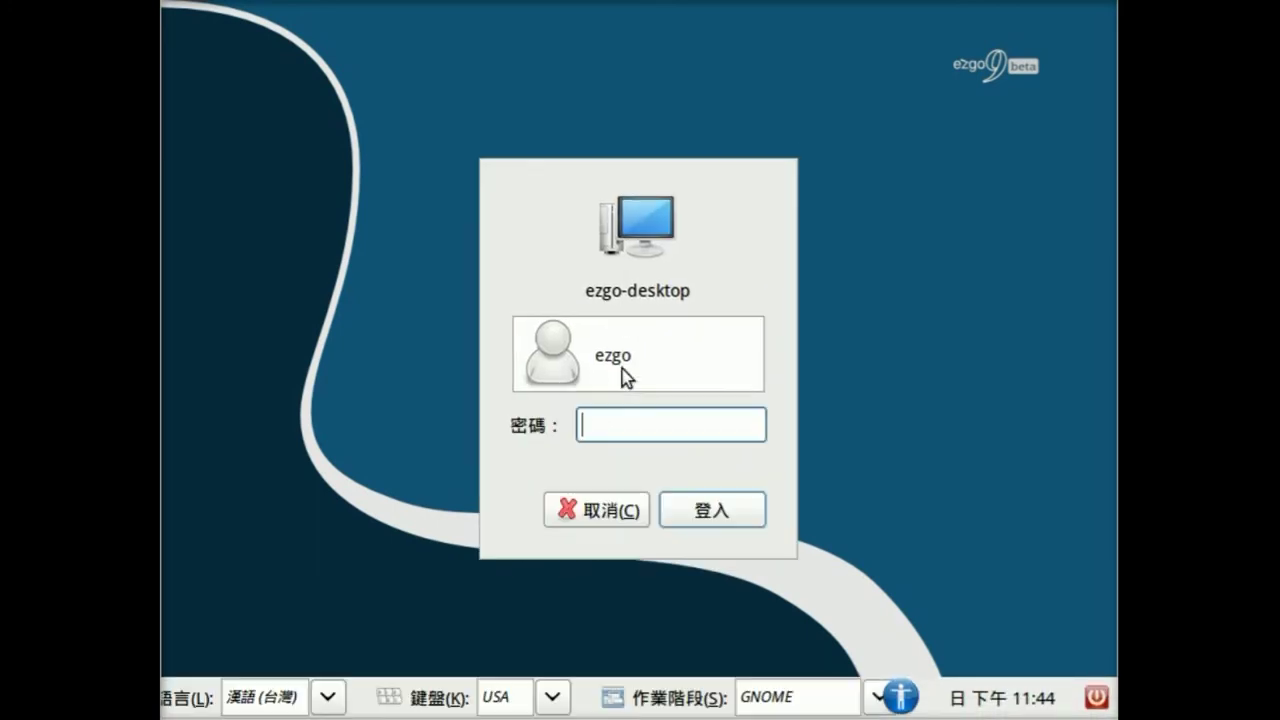
type("•••")
left_click(700, 512)
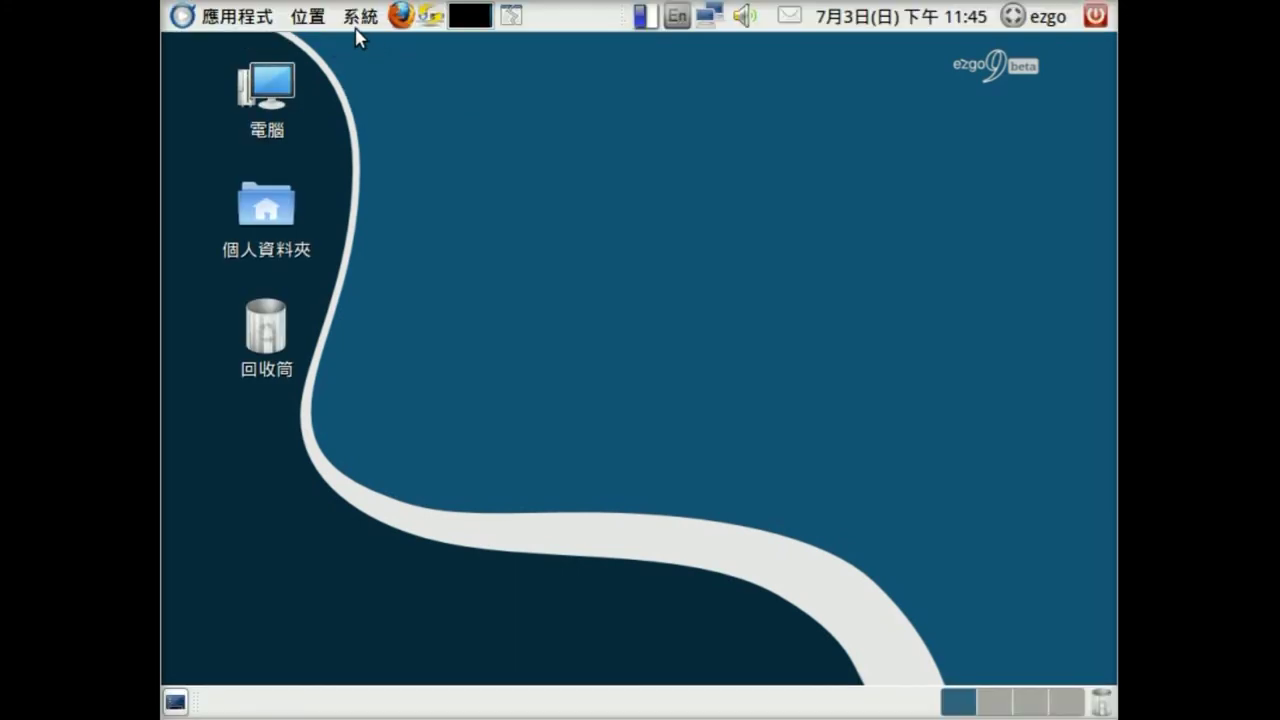
left_click(360, 17)
mouse_move(372, 88)
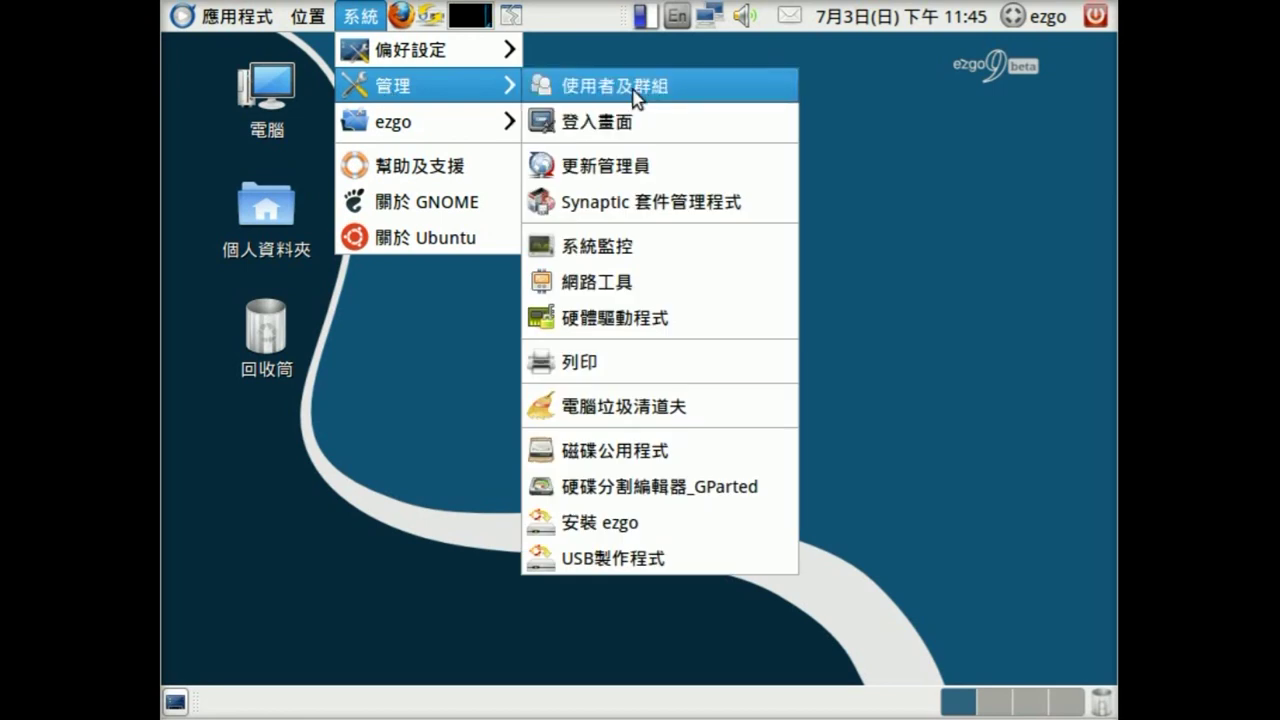
left_click(643, 92)
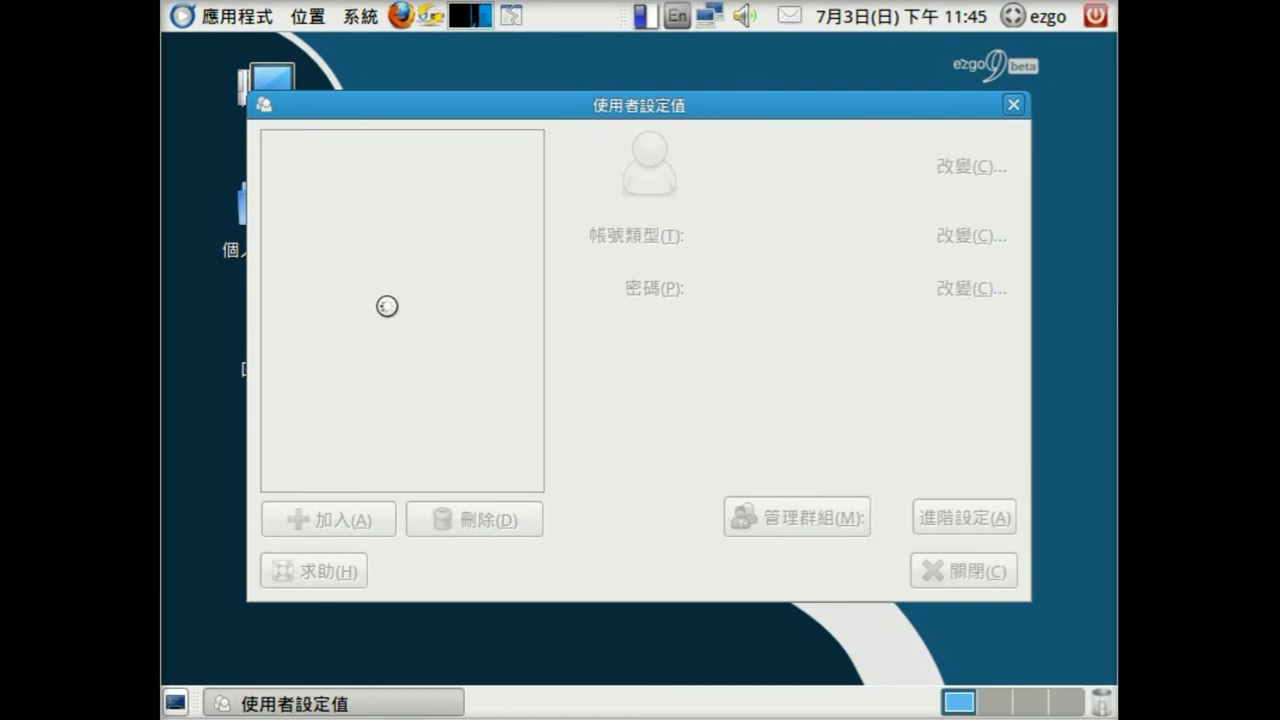
left_click(330, 232)
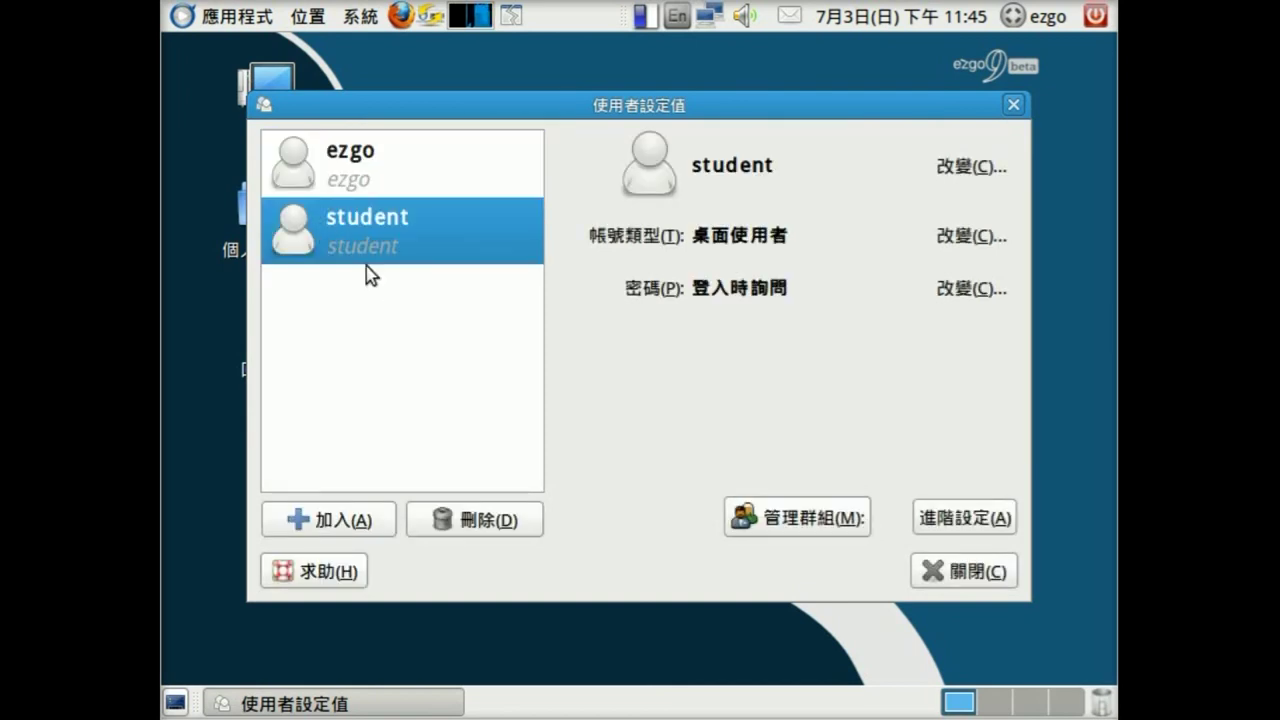
left_click(966, 582)
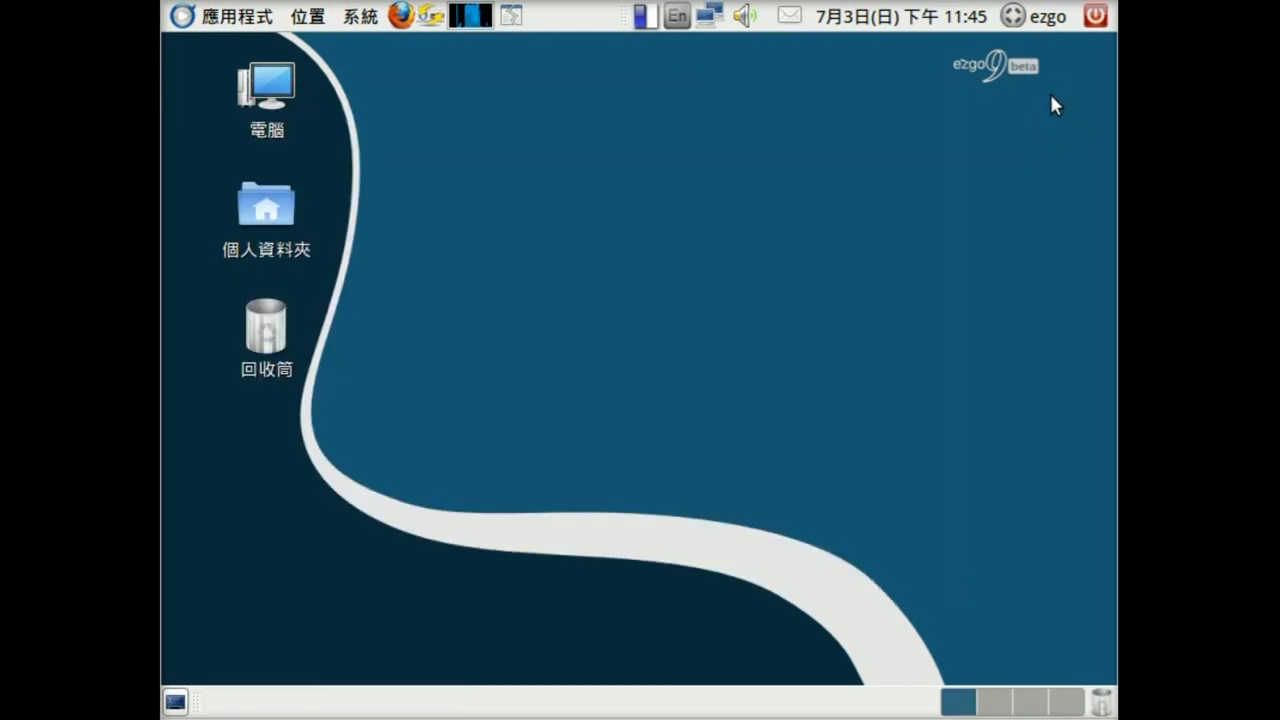
- Authenticate in 系統 > 管理 > 登入畫面, choose student for automatic login, and close
left_click(370, 20)
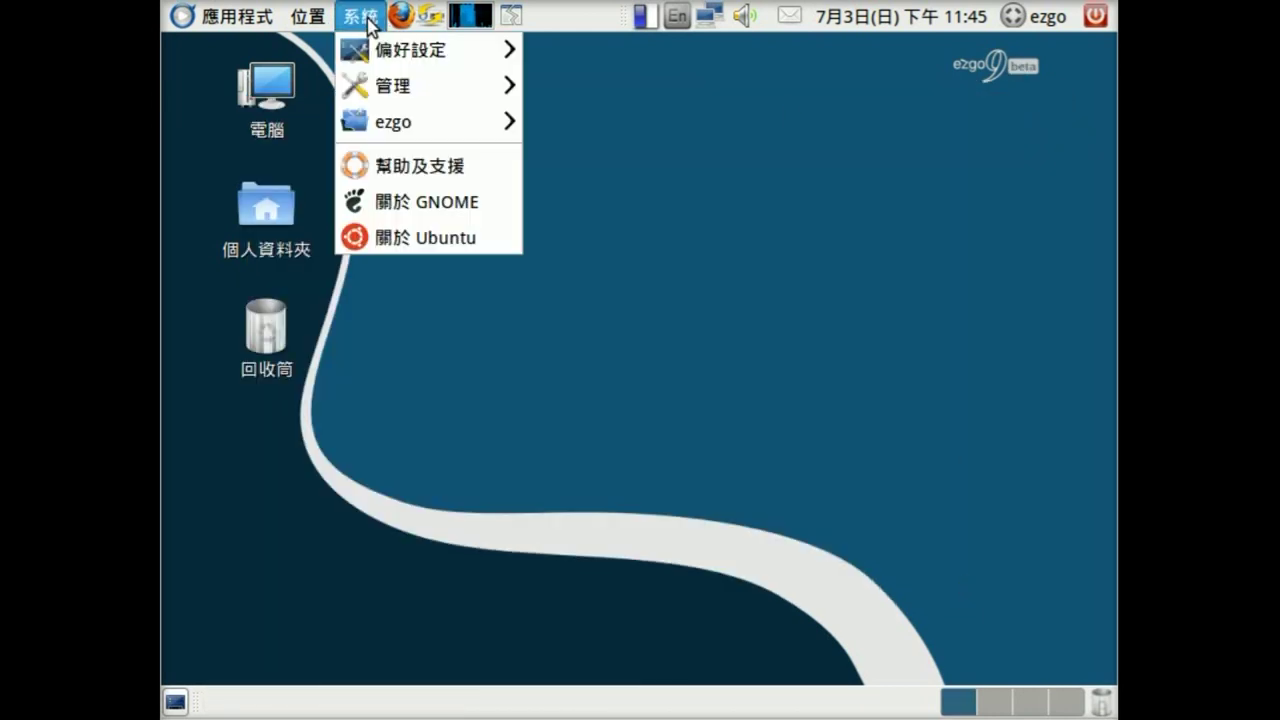
mouse_move(378, 80)
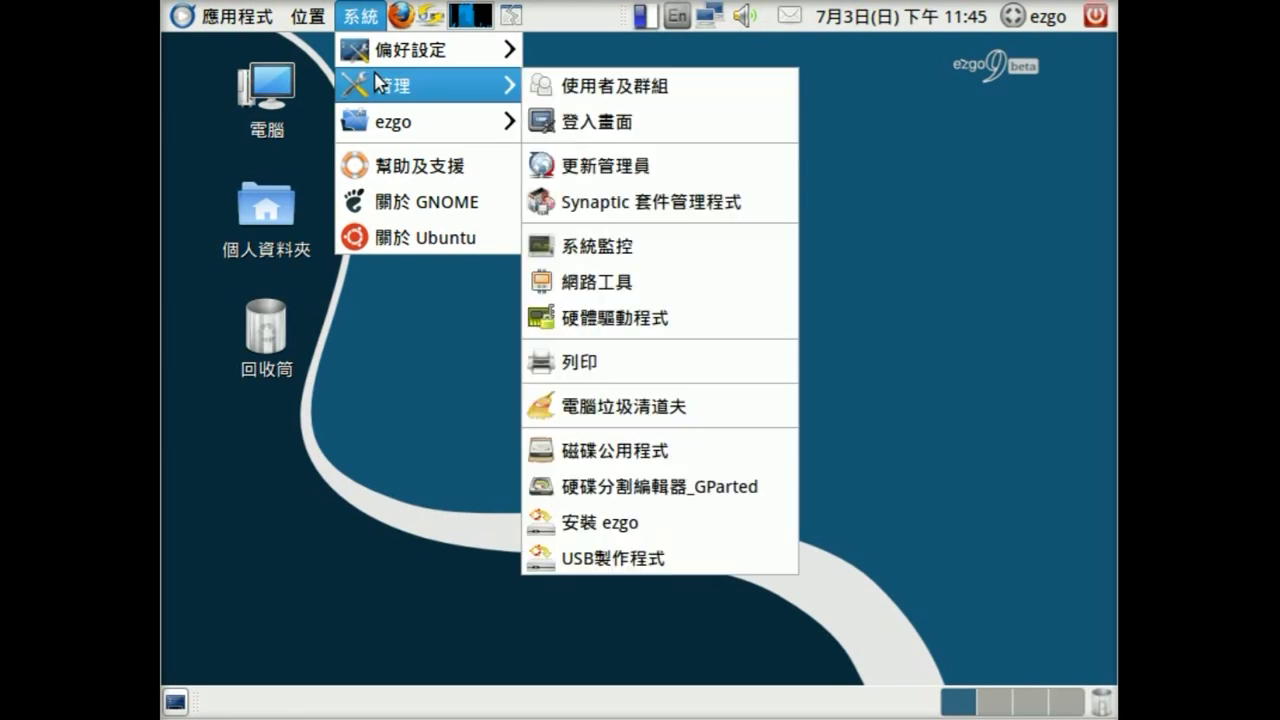
left_click(610, 122)
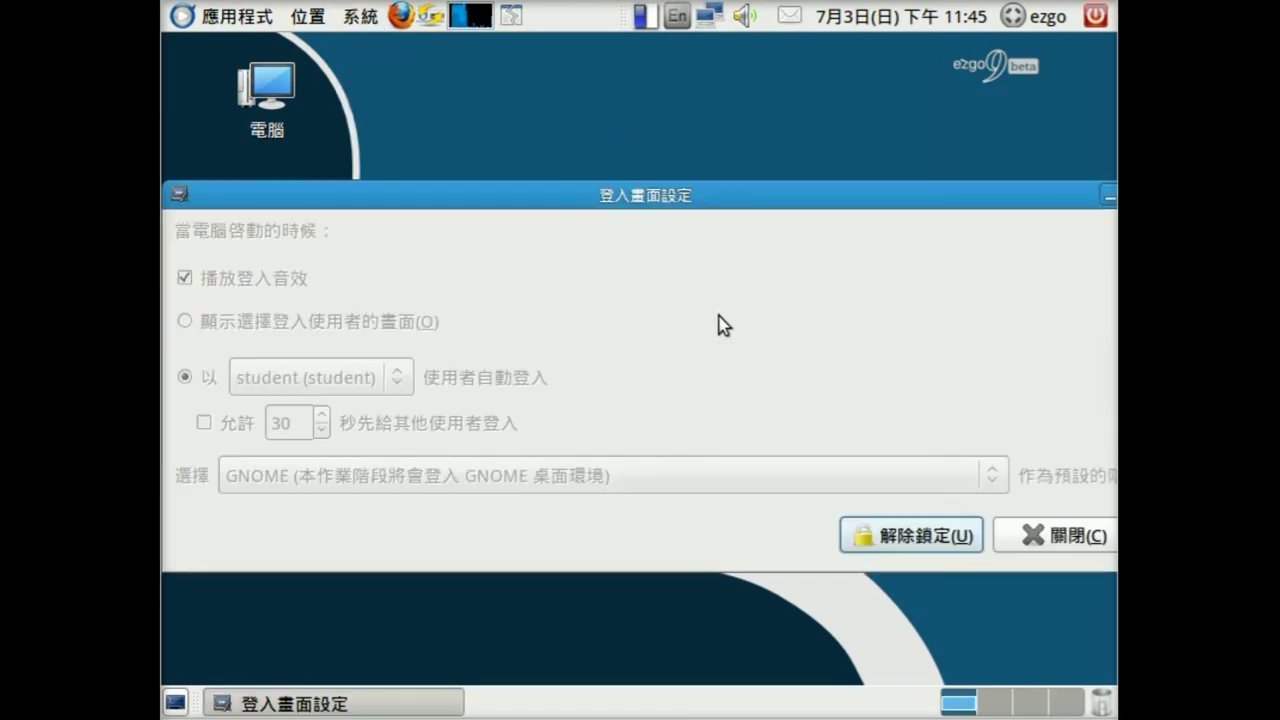
left_click(899, 545)
type("***")
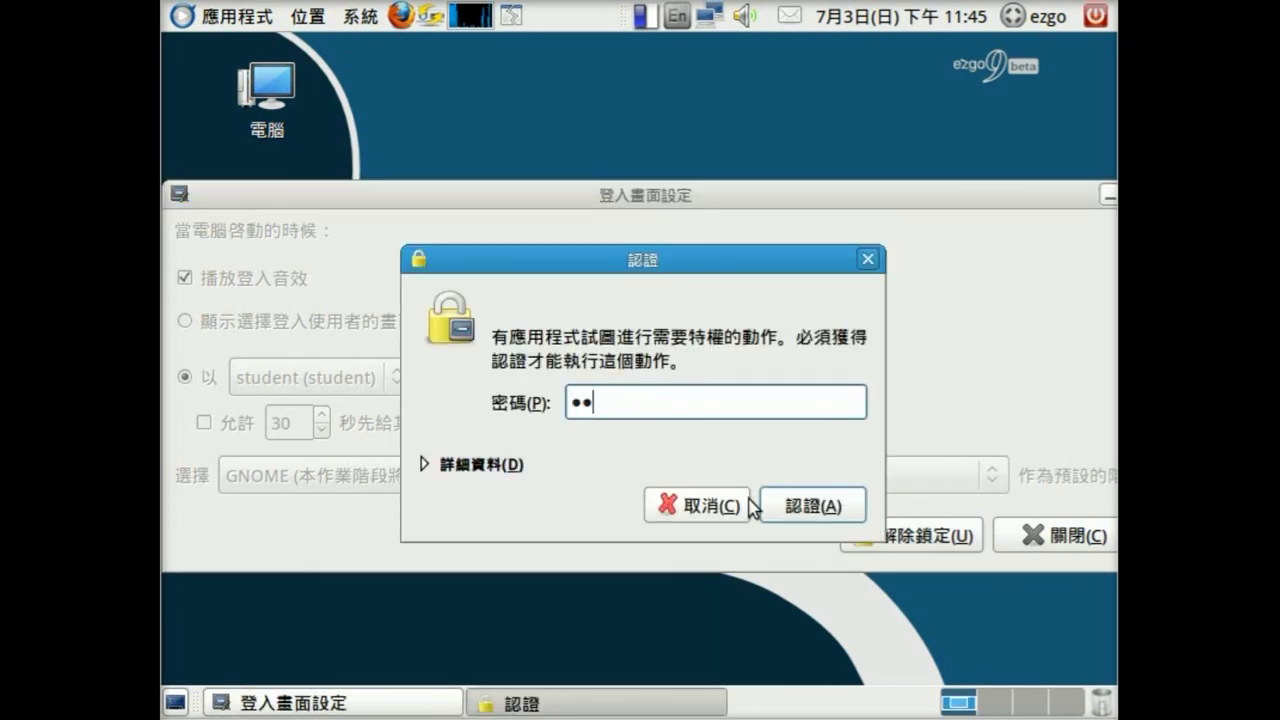
left_click(800, 505)
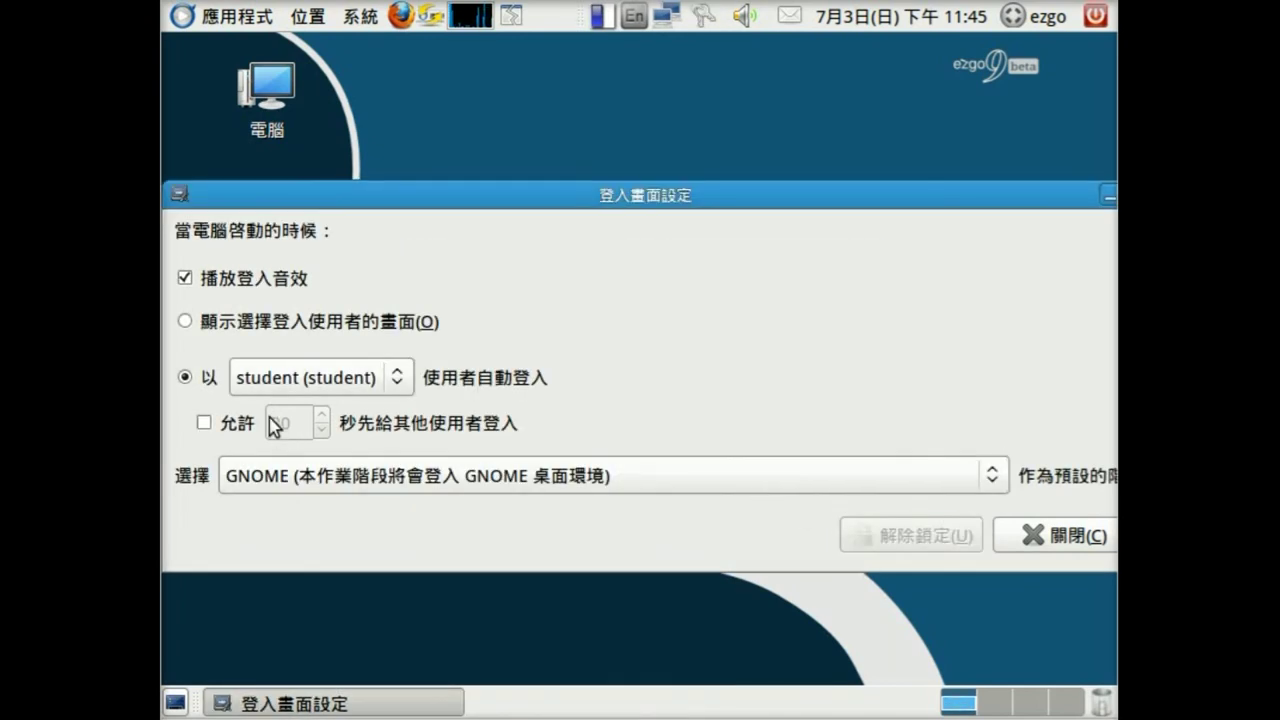
left_click(322, 390)
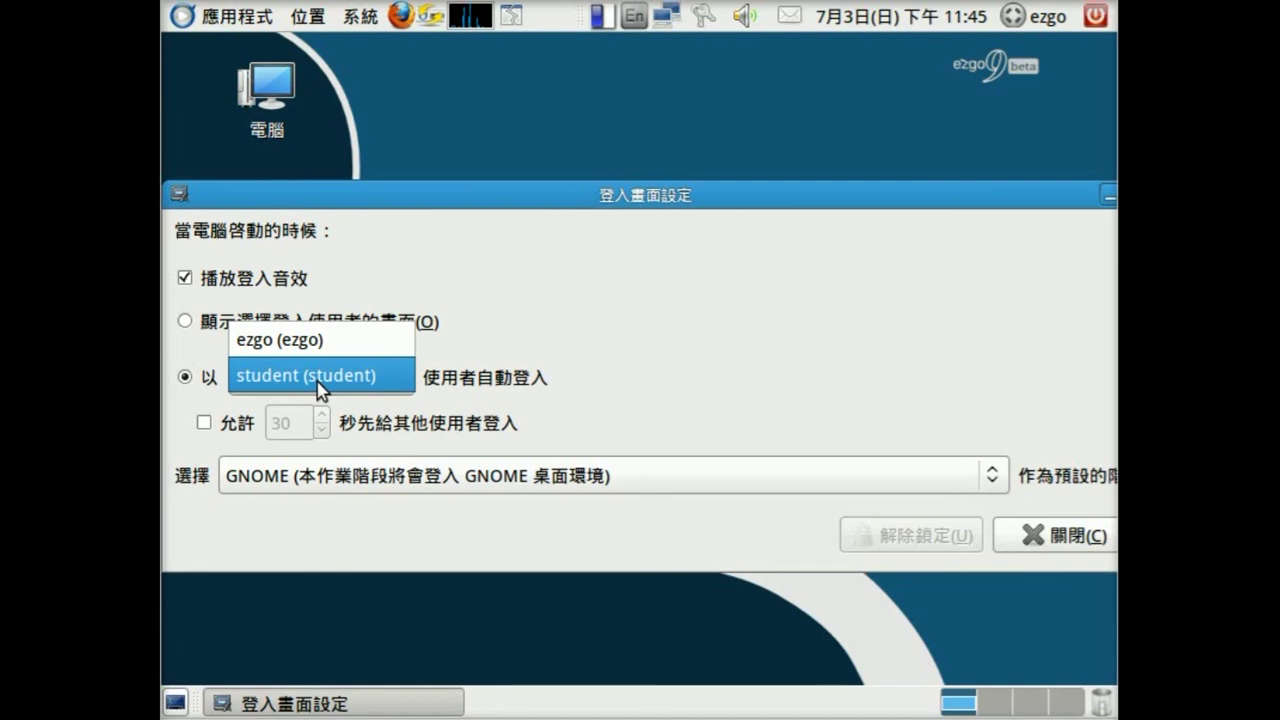
left_click(320, 385)
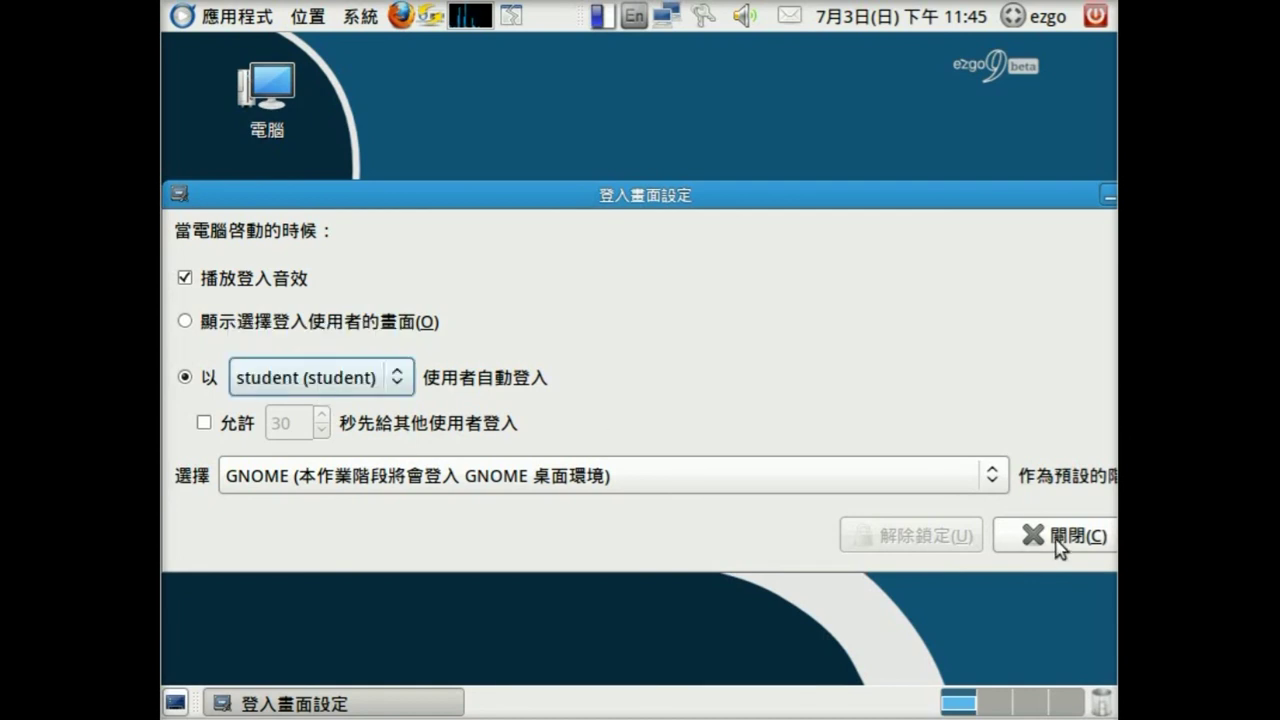
left_click(1058, 546)
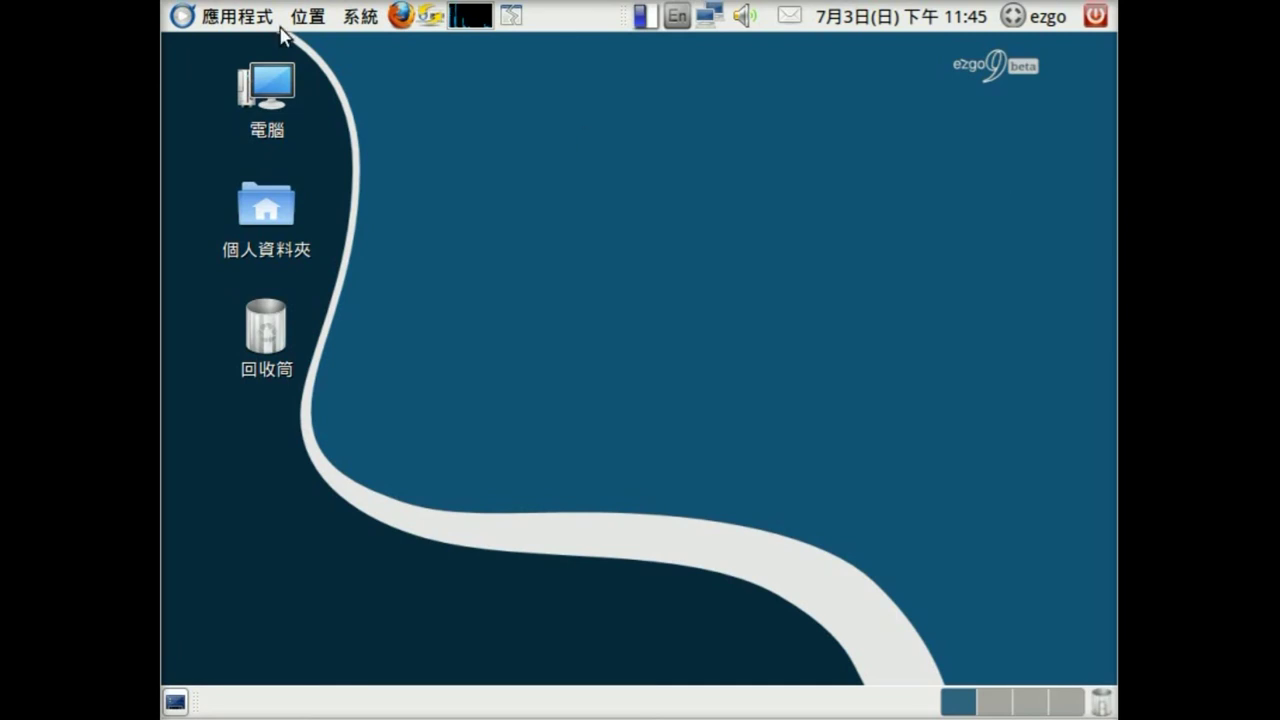
left_click(350, 16)
mouse_move(399, 136)
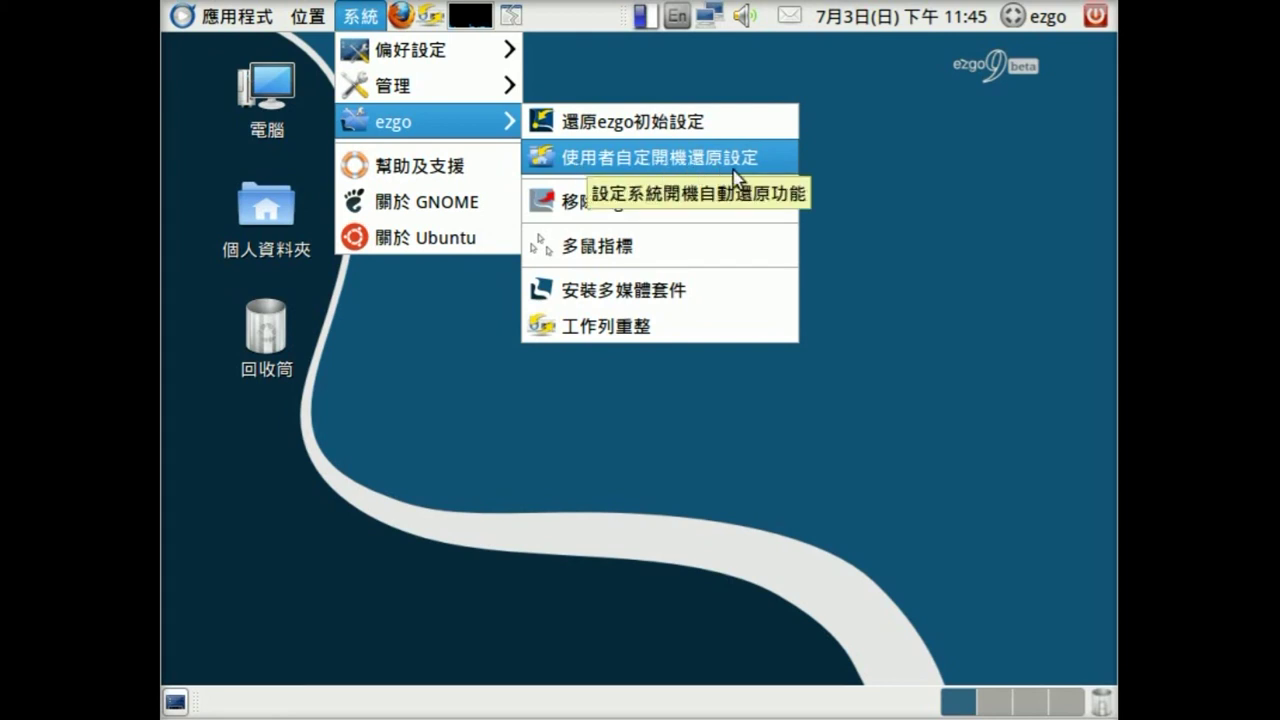
left_click(975, 177)
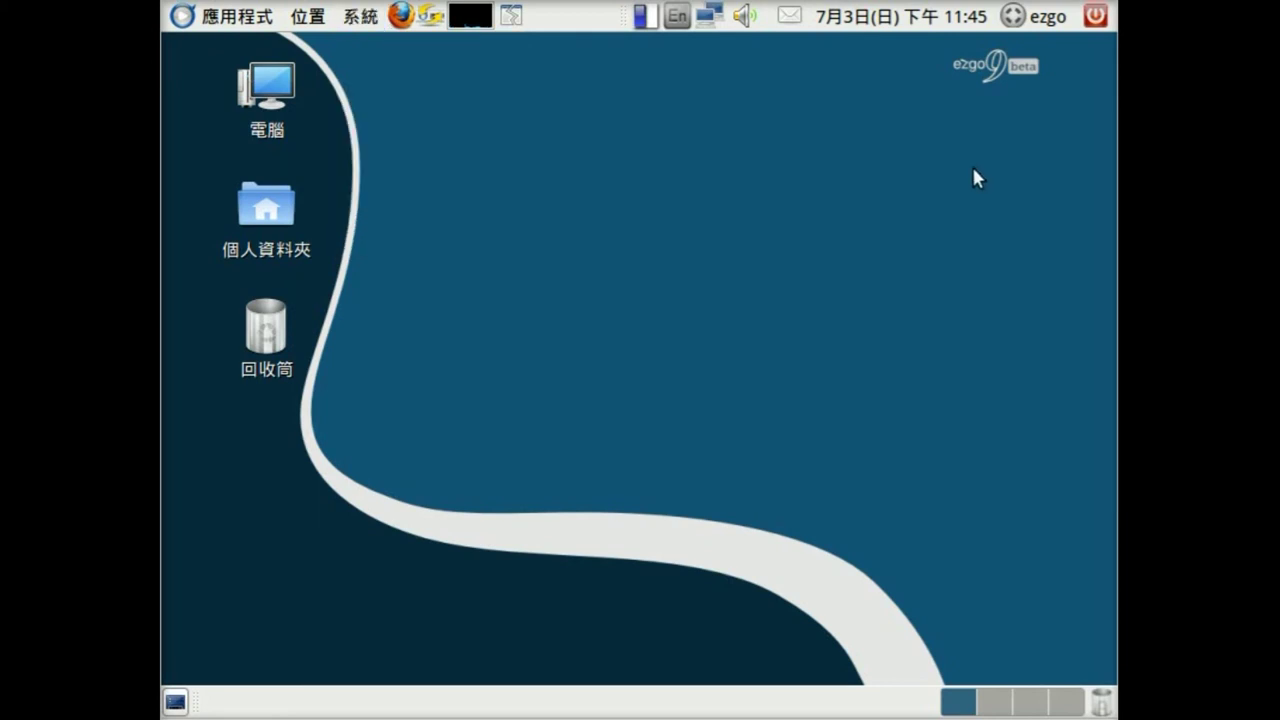